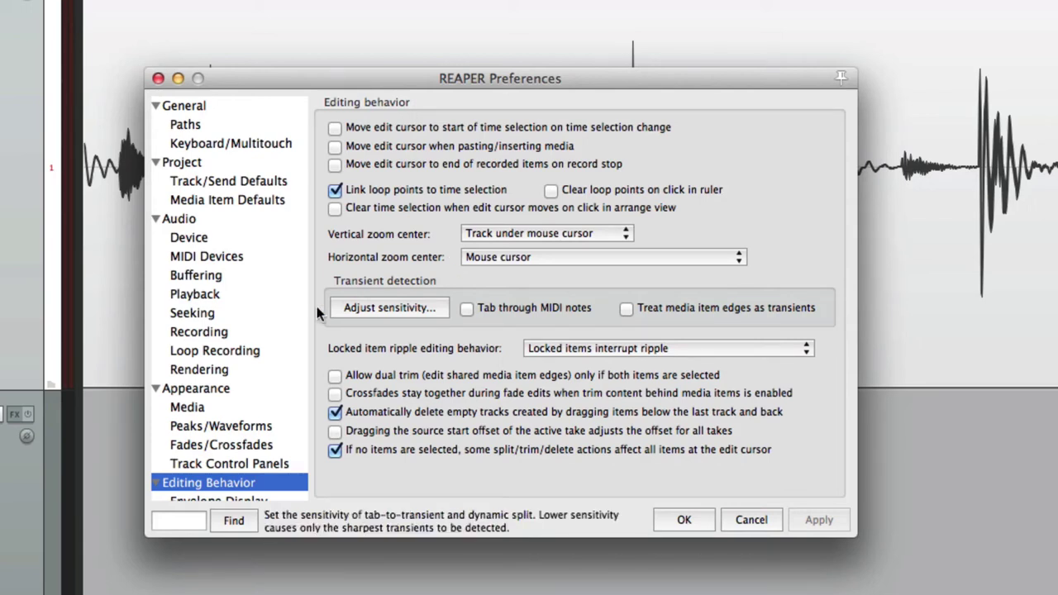
# Step: Show the Envelope Display/Editing page under Editing Behavior in Preferences
pyautogui.scroll(-5, 273, 323)
pyautogui.click(253, 323)
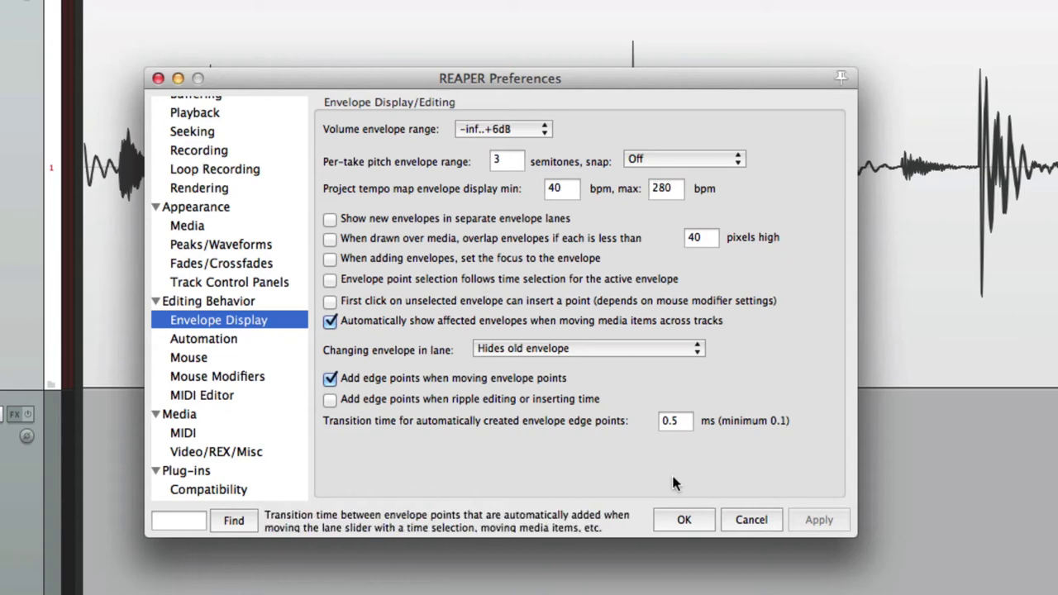
# Step: Close Preferences and delete the empty tracks 2 through 7
pyautogui.click(683, 520)
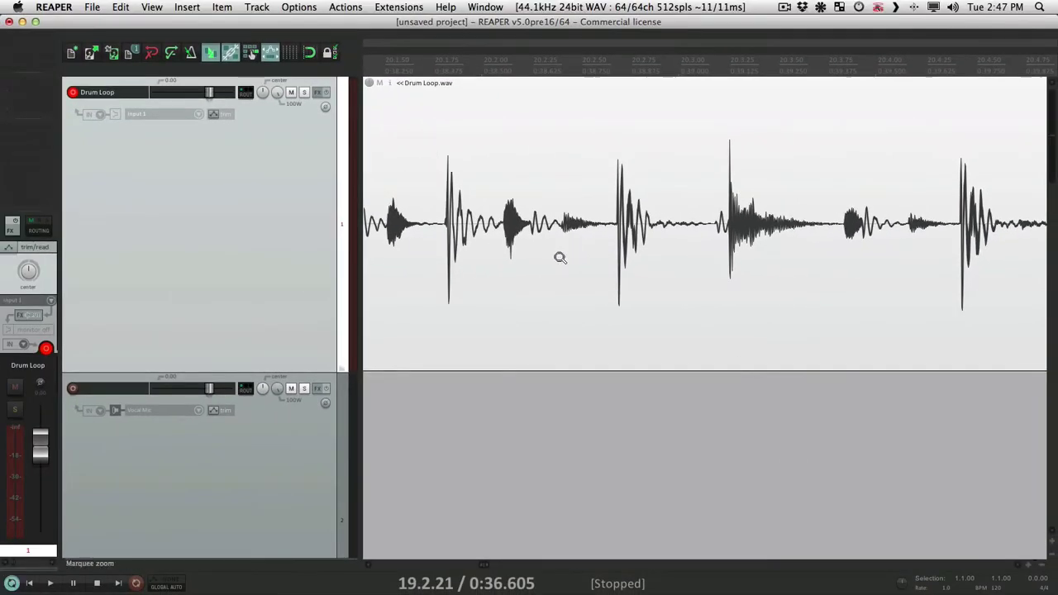
pyautogui.press('pagedown')
pyautogui.press('pagedown')
pyautogui.press('pagedown')
pyautogui.press('pagedown')
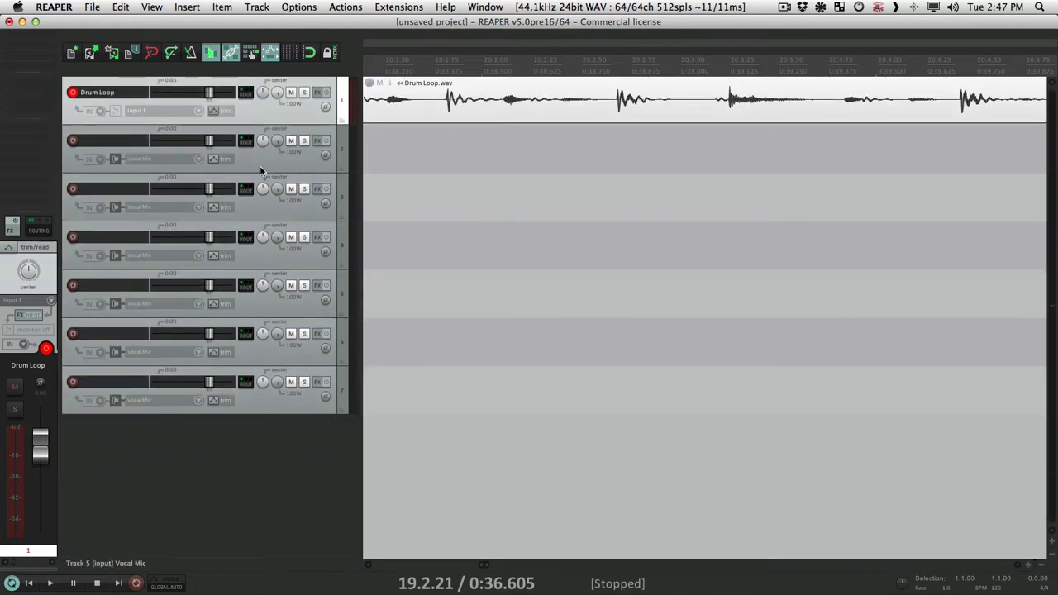
pyautogui.click(259, 166)
pyautogui.keyDown('shift'); pyautogui.click(276, 395); pyautogui.keyUp('shift')
pyautogui.press('Delete')
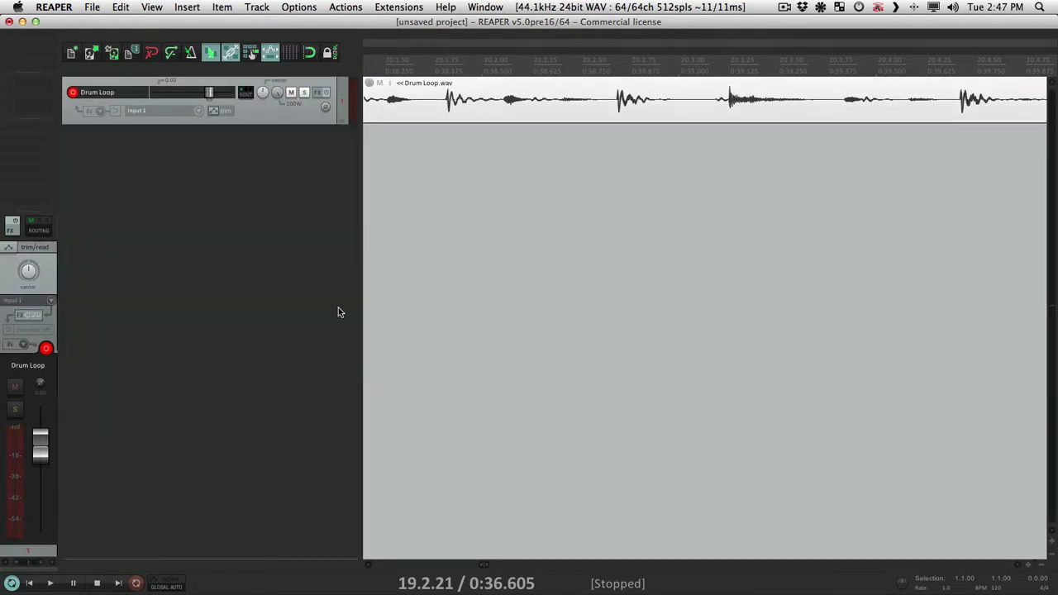
# Step: Enable Drum Loop's Volume envelope in its own lane and draw a freehand curve across it
pyautogui.click(216, 112)
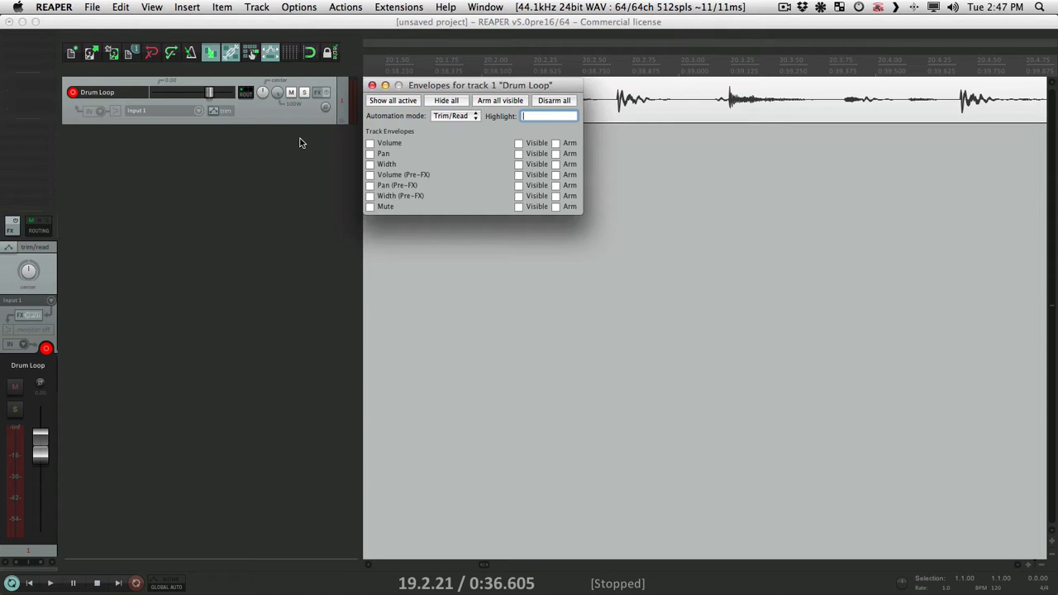
pyautogui.click(369, 144)
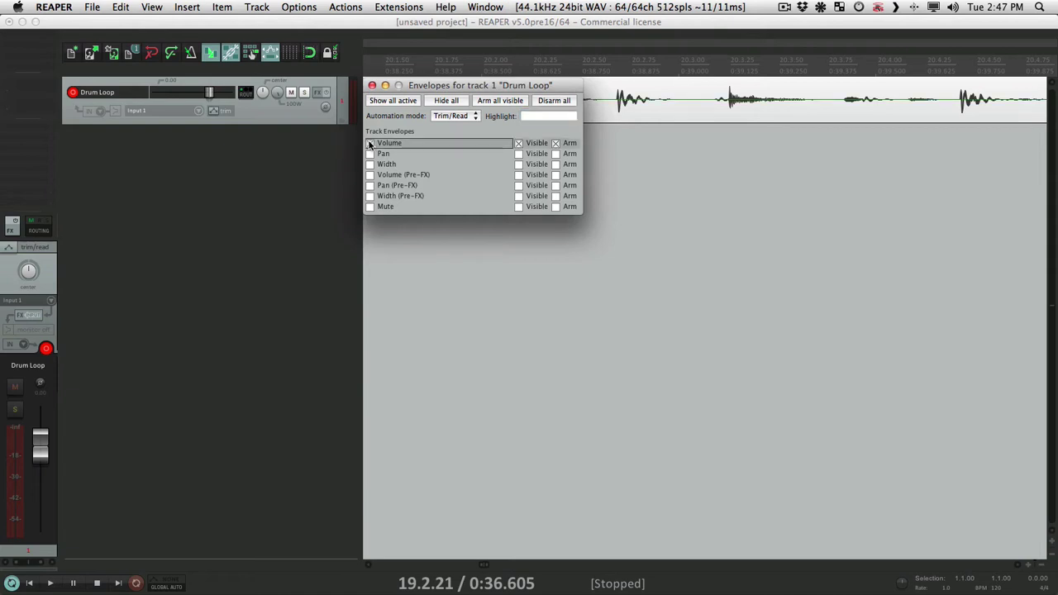
pyautogui.click(372, 86)
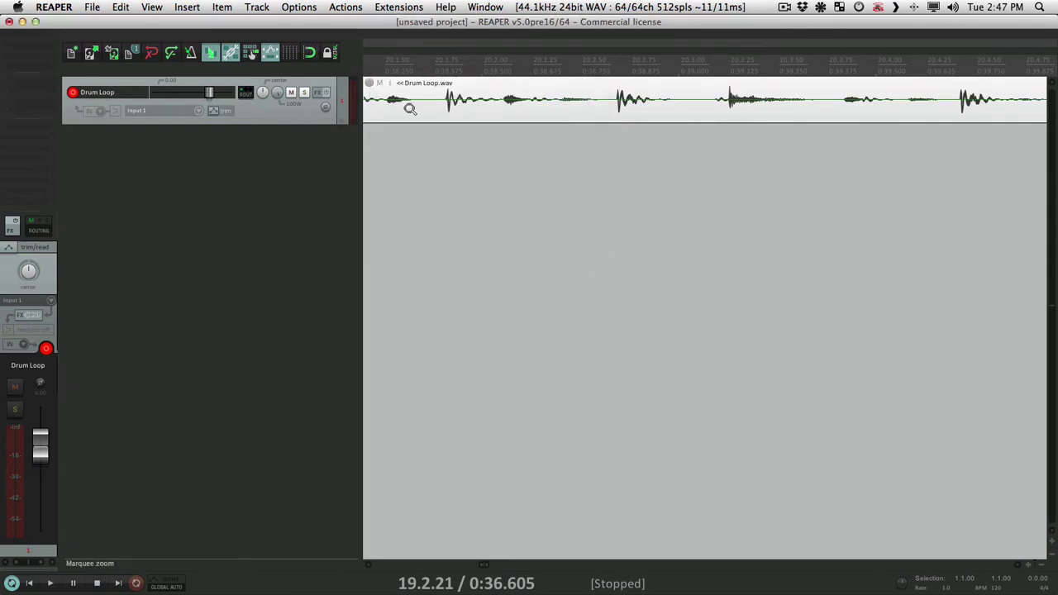
pyautogui.rightClick(410, 101)
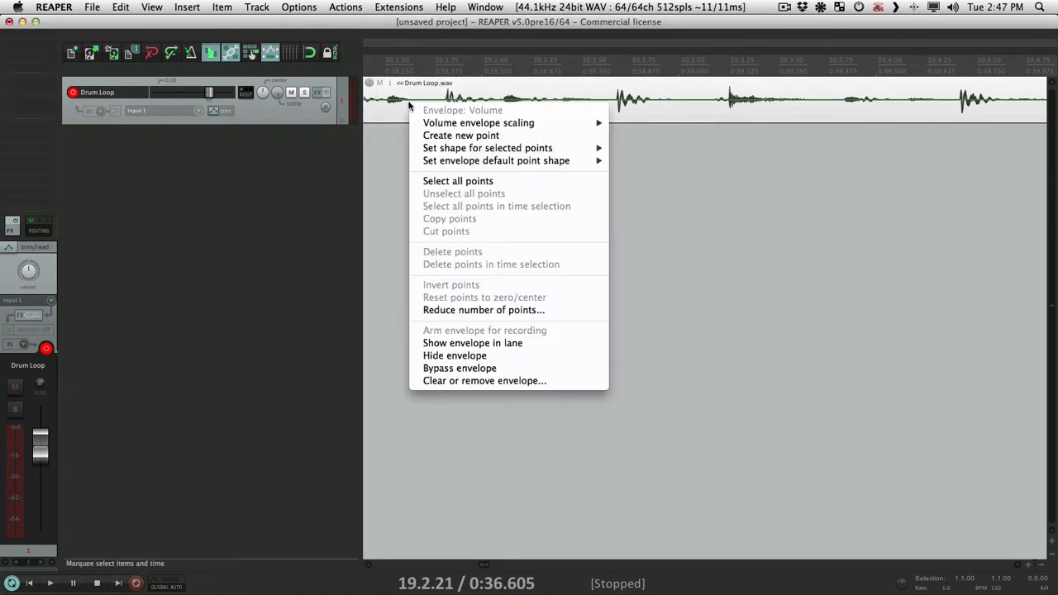
pyautogui.click(490, 343)
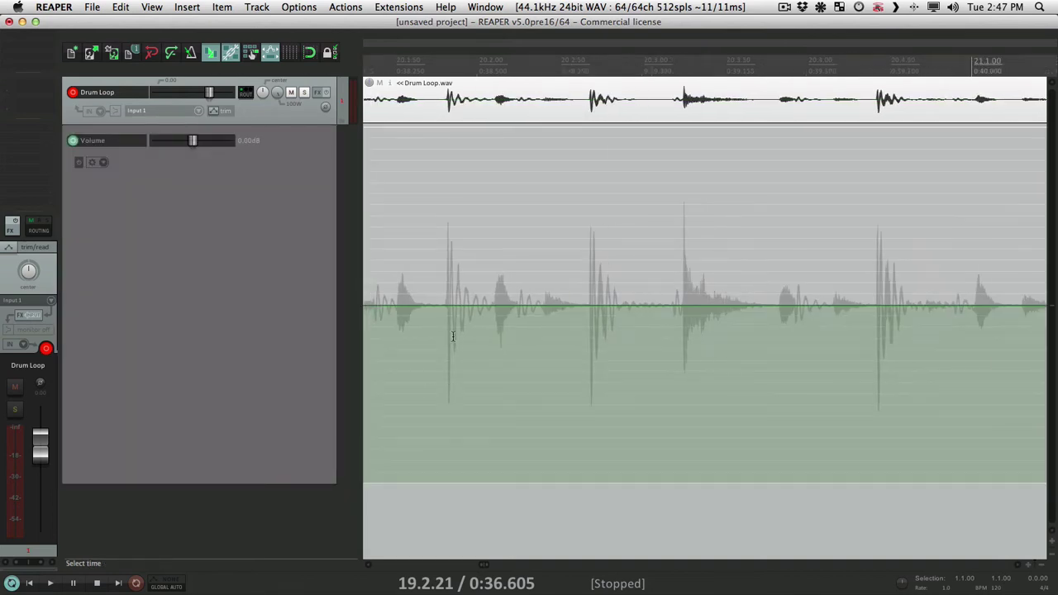
pyautogui.scroll(-5, 453, 336)
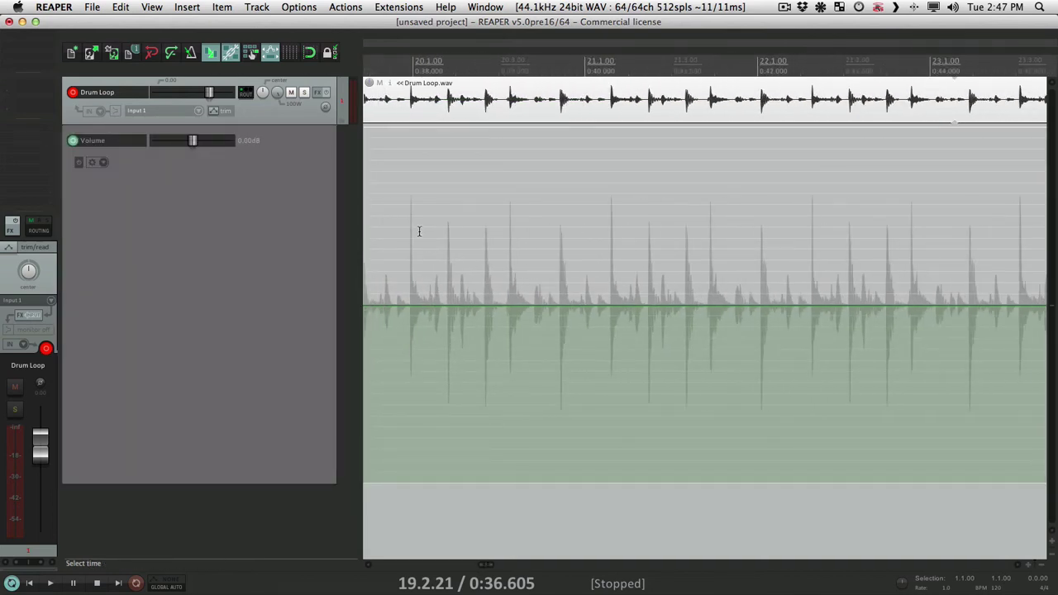
pyautogui.moveTo(395, 191)
pyautogui.mouseDown()
pyautogui.moveTo(478, 301)
pyautogui.moveTo(589, 405)
pyautogui.moveTo(620, 286)
pyautogui.moveTo(730, 203)
pyautogui.moveTo(805, 313)
pyautogui.moveTo(868, 344)
pyautogui.moveTo(896, 236)
pyautogui.moveTo(976, 296)
pyautogui.moveTo(985, 321)
pyautogui.mouseUp()
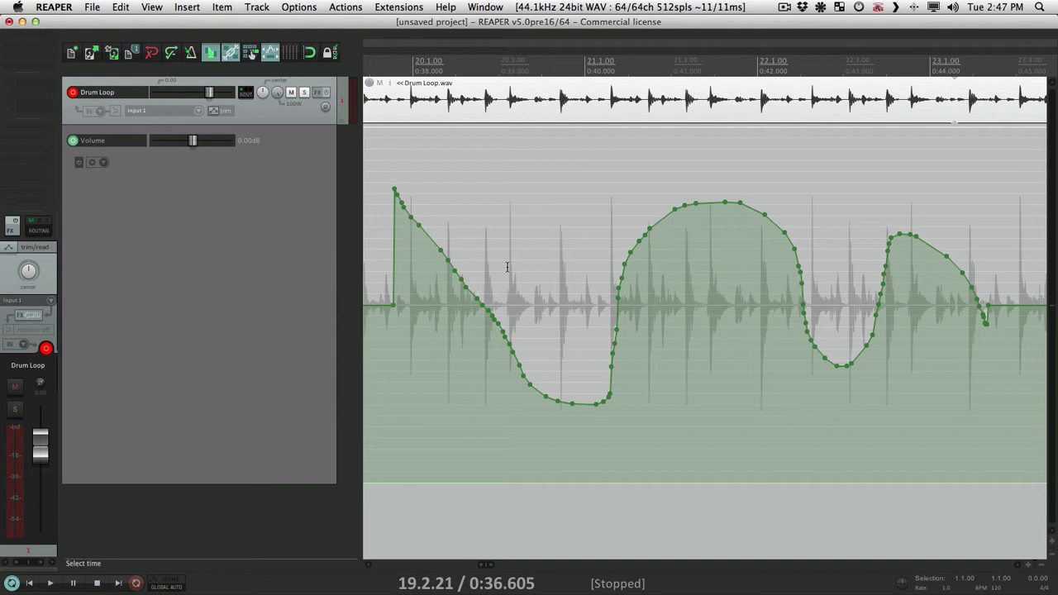
pyautogui.click(431, 316)
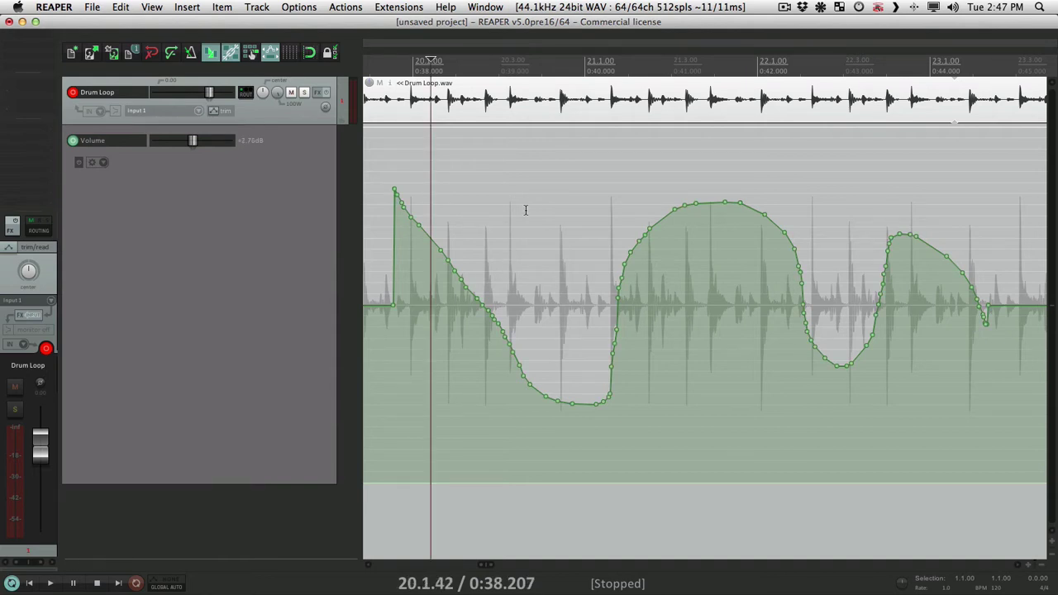
# Step: Turn on 'Envelope point selection follows time selection for the active envelope' and close Preferences
pyautogui.press('super+comma')
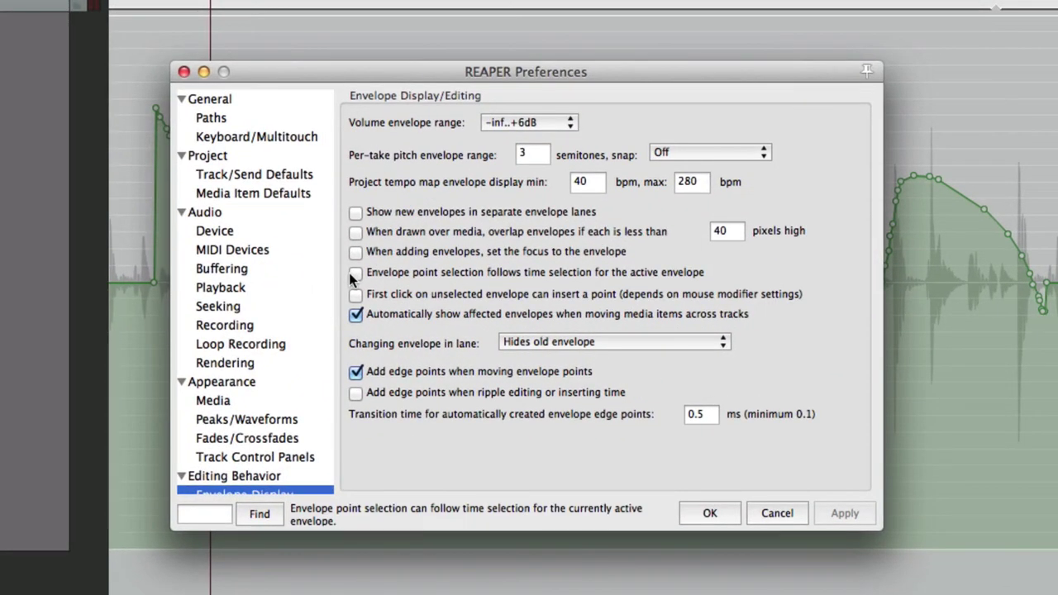
pyautogui.click(354, 273)
pyautogui.press('Return')
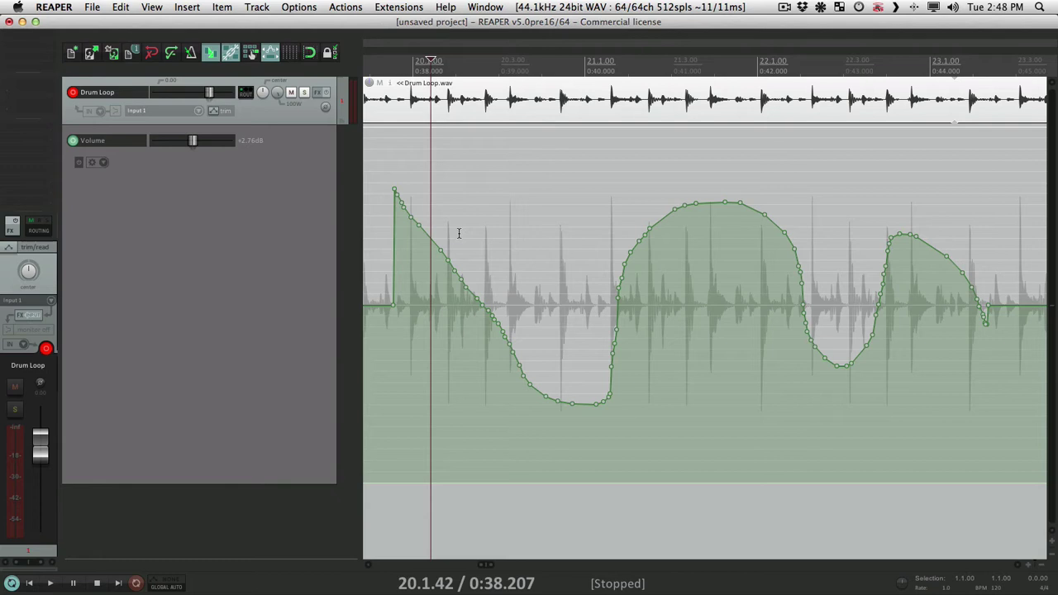
# Step: Lower the volume envelope's dip points and raise its central peak
pyautogui.moveTo(453, 230); pyautogui.dragTo(683, 275)
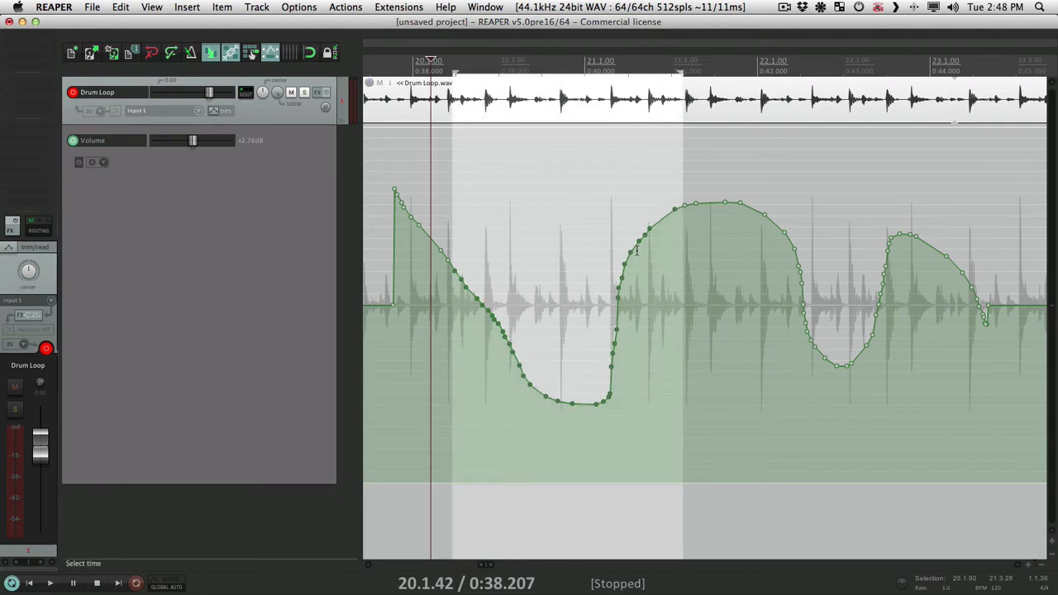
pyautogui.moveTo(636, 250); pyautogui.dragTo(626, 291)
pyautogui.moveTo(721, 241); pyautogui.dragTo(818, 246)
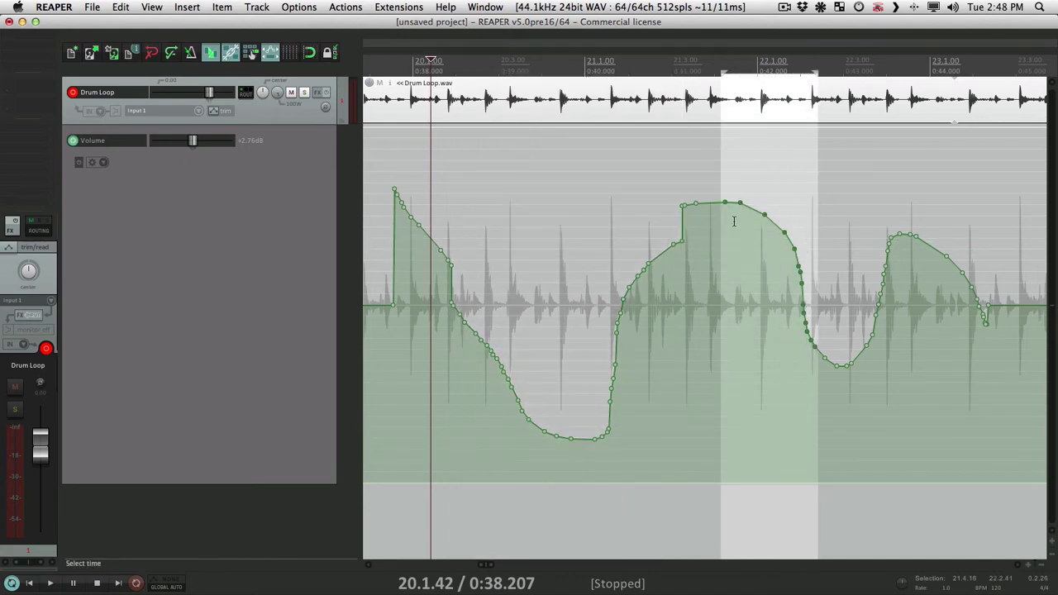
pyautogui.moveTo(761, 213); pyautogui.dragTo(762, 170)
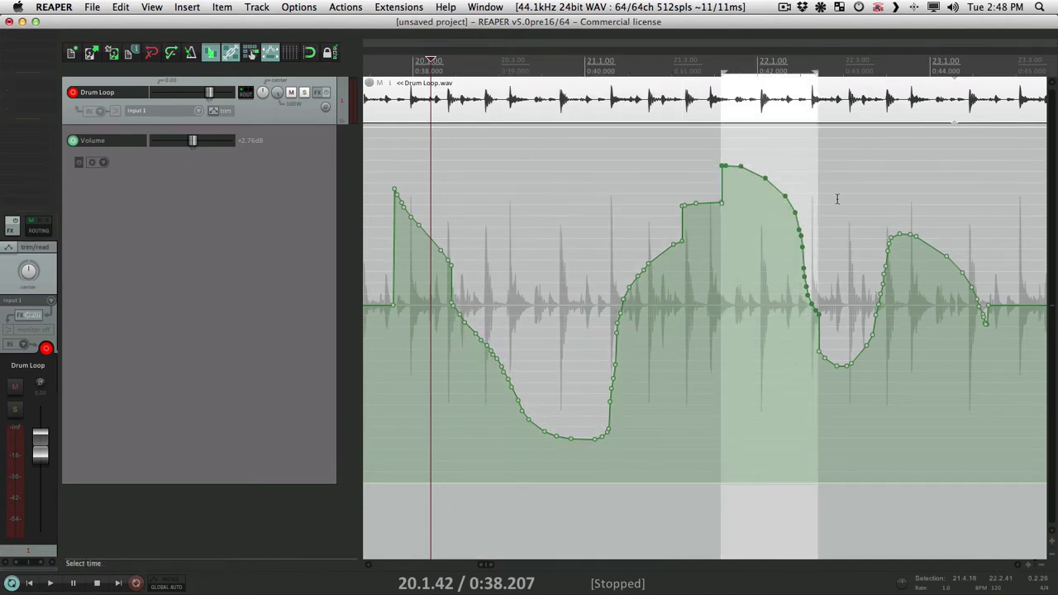
# Step: Delete the last bump's envelope points and reopen Preferences
pyautogui.moveTo(874, 229); pyautogui.dragTo(949, 232)
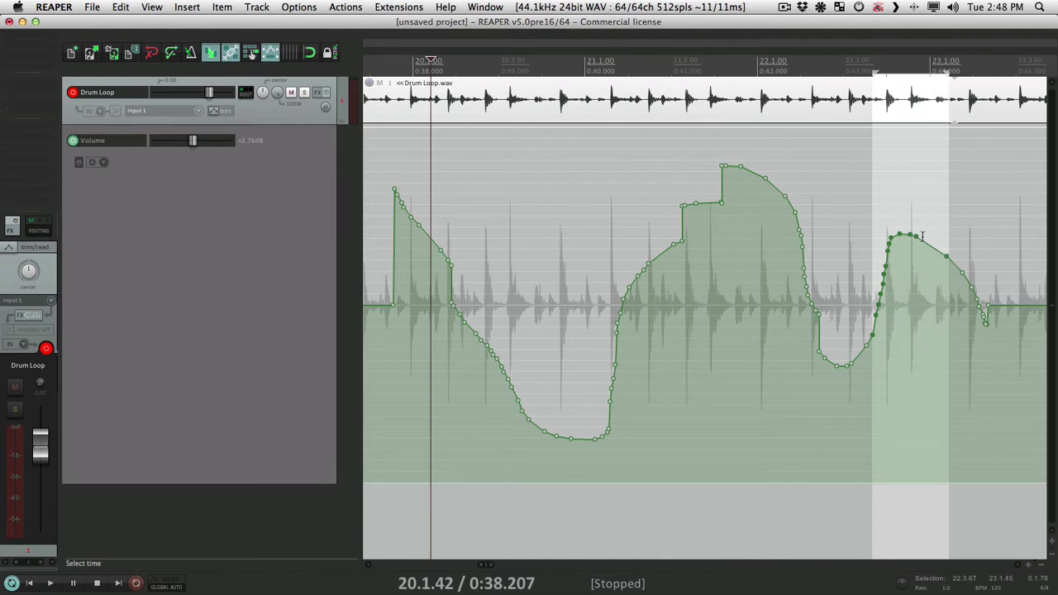
pyautogui.press('Delete')
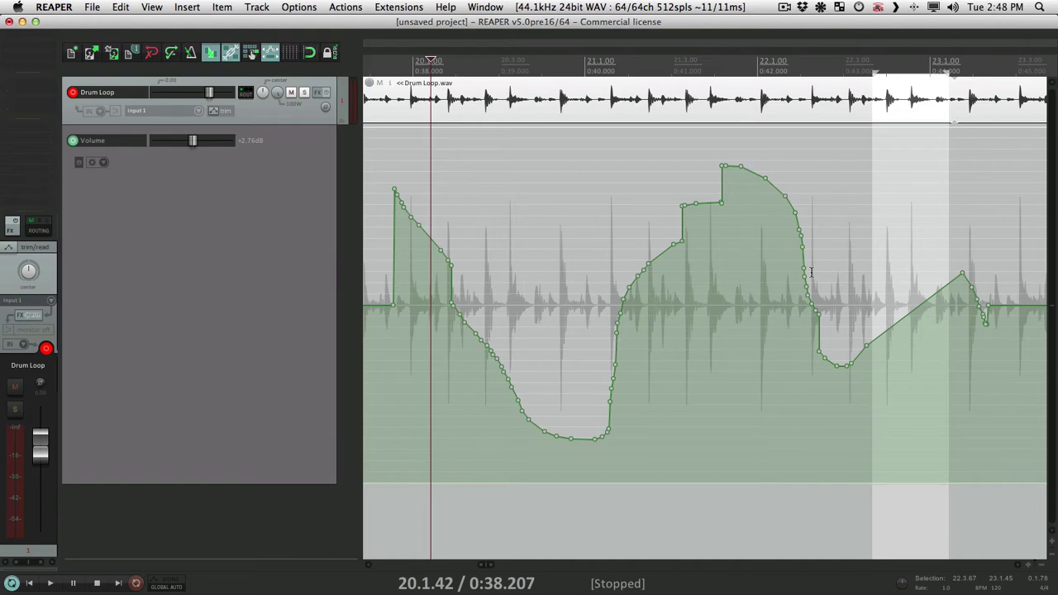
pyautogui.press('super+p')
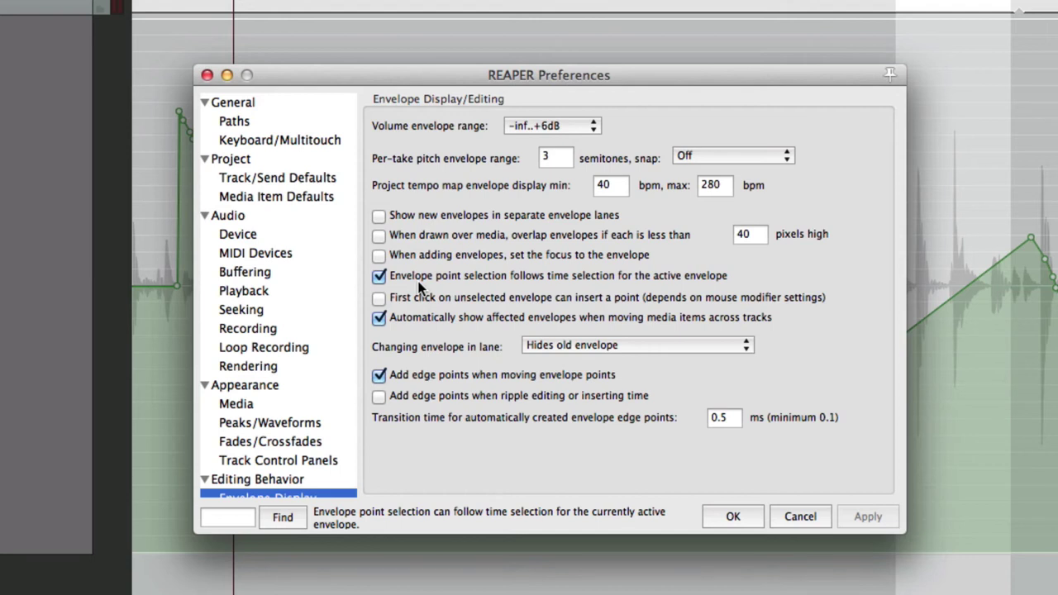
# Step: Show the Mouse Modifiers behaviours for double click in the Track control panel context
pyautogui.scroll(-5, 322, 319)
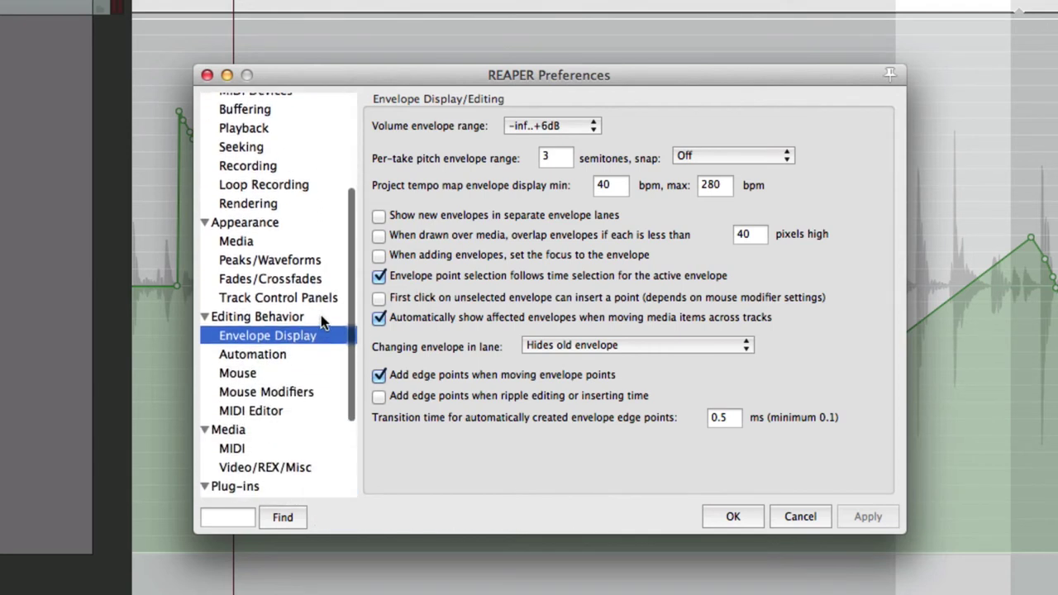
pyautogui.click(296, 389)
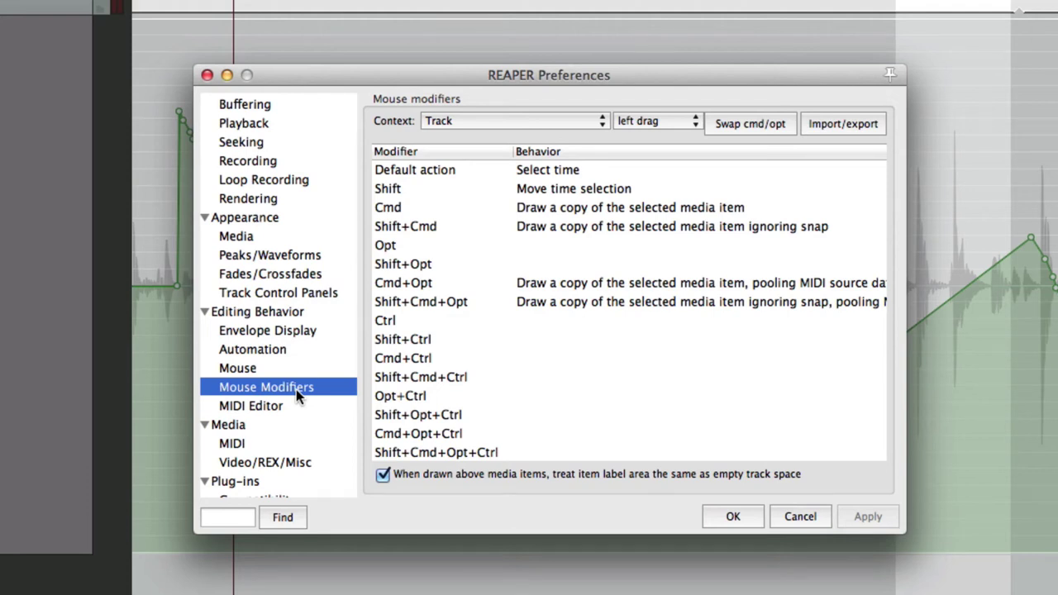
pyautogui.click(451, 120)
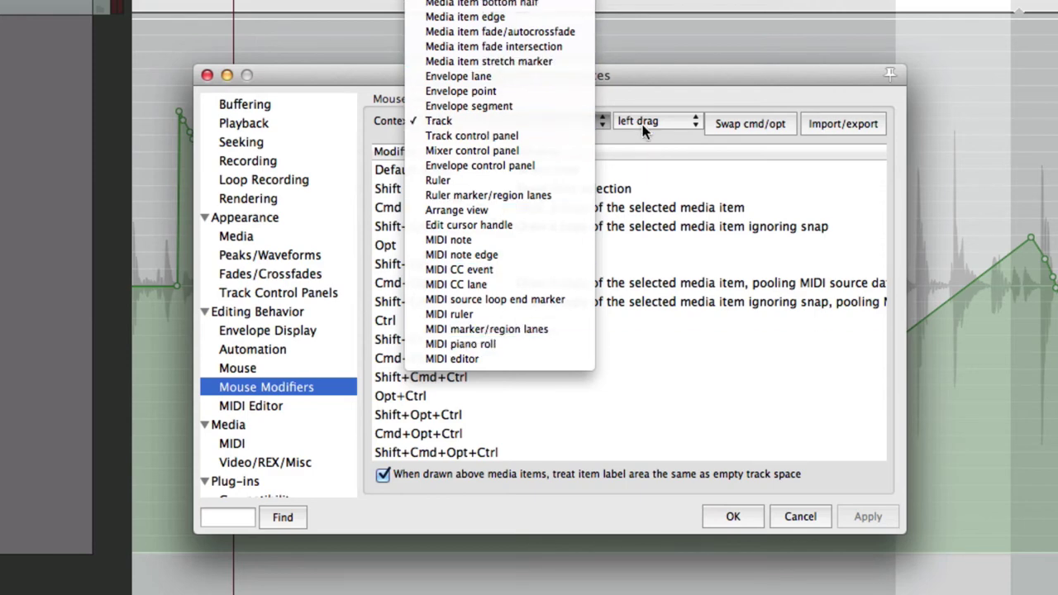
pyautogui.click(671, 121)
pyautogui.click(672, 121)
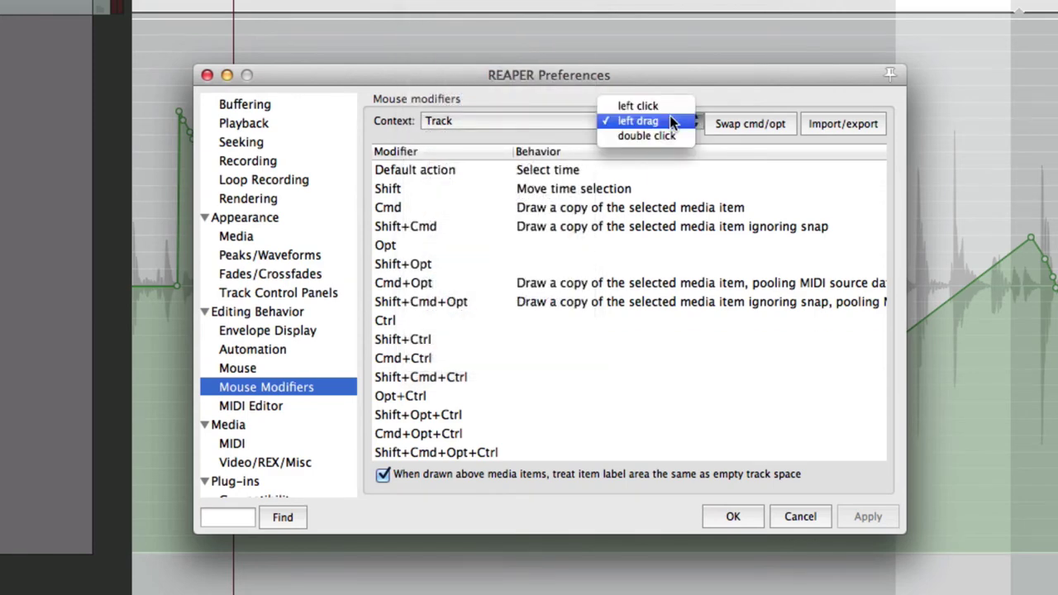
pyautogui.click(672, 106)
pyautogui.click(673, 121)
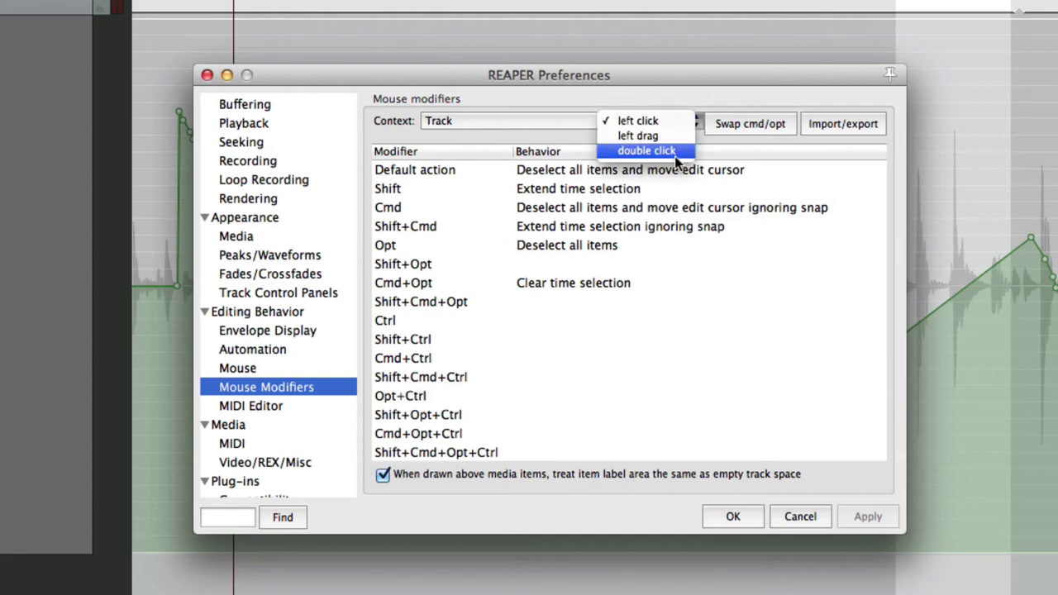
pyautogui.click(675, 155)
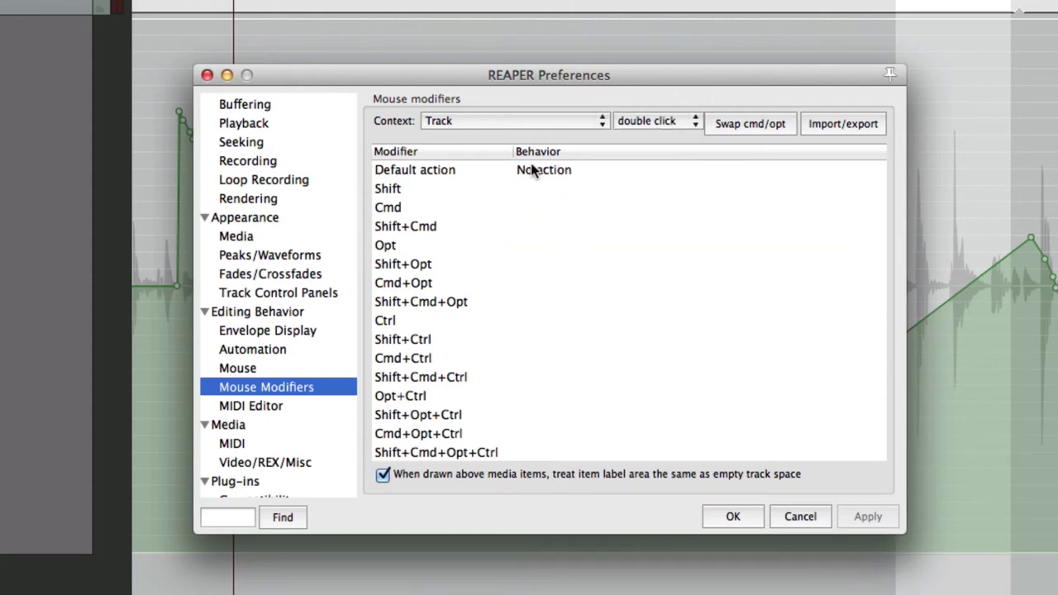
pyautogui.click(509, 121)
pyautogui.click(510, 138)
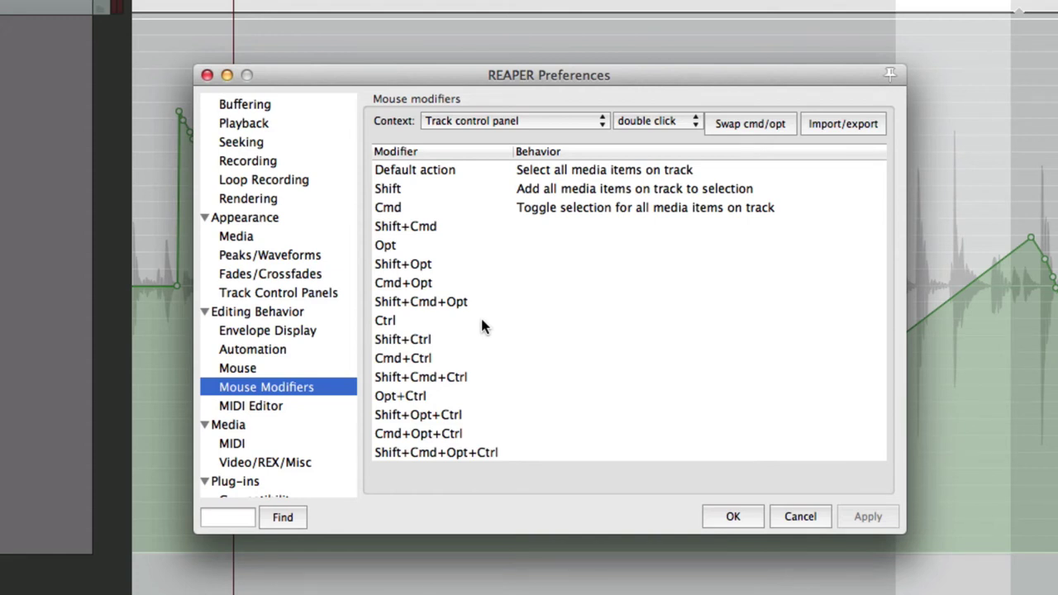
pyautogui.scroll(-3, 313, 356)
# Step: Check the MIDI Editor page shows one MIDI editor per media item, then close Preferences with OK
pyautogui.click(302, 341)
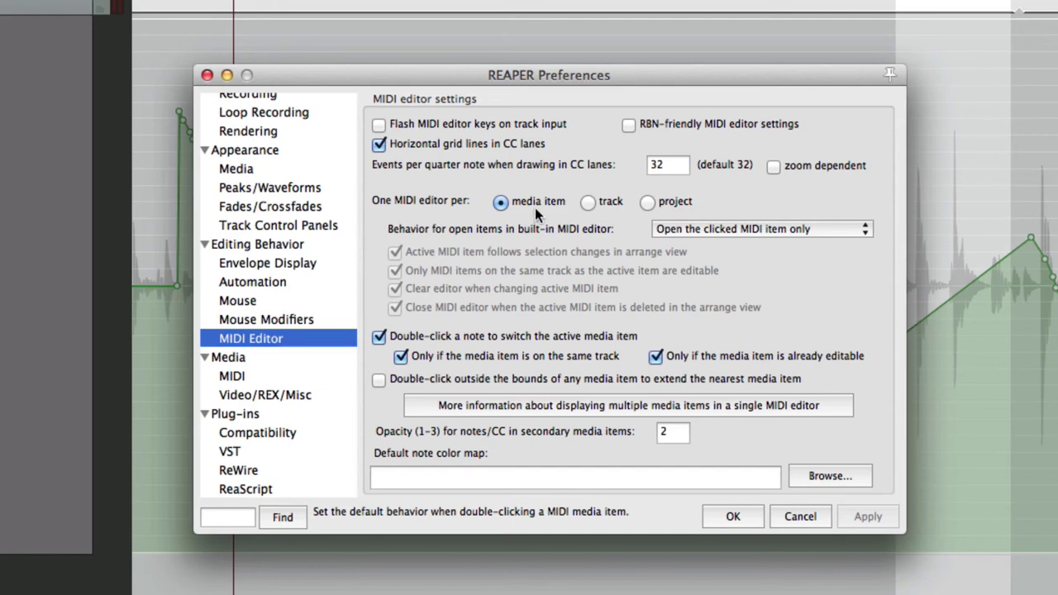
pyautogui.click(731, 517)
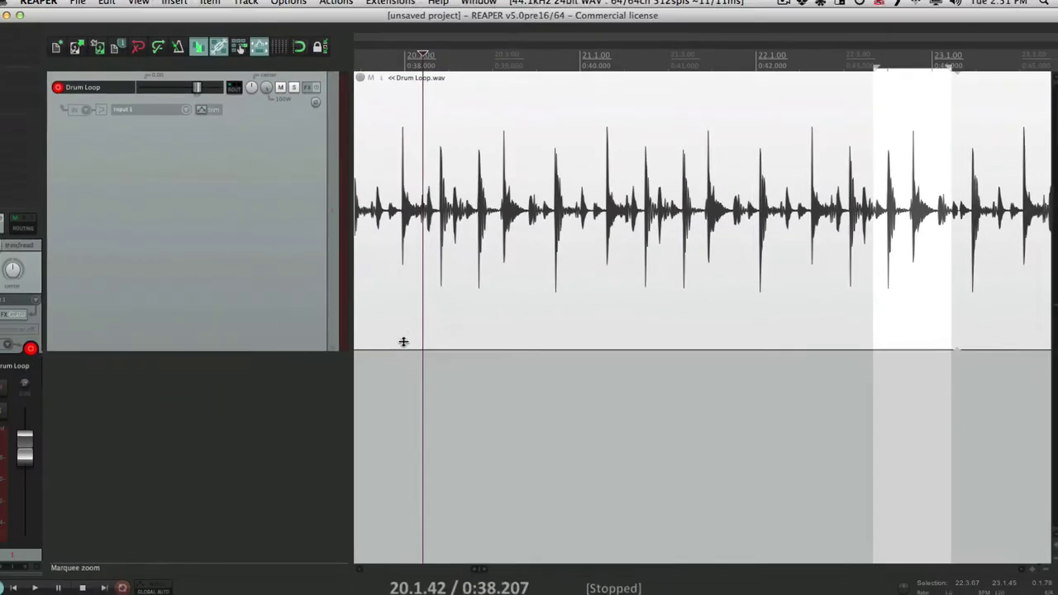
# Step: Replace the Drum Loop audio item with empty MIDI items and select the first one
pyautogui.click(453, 166)
pyautogui.press('Delete')
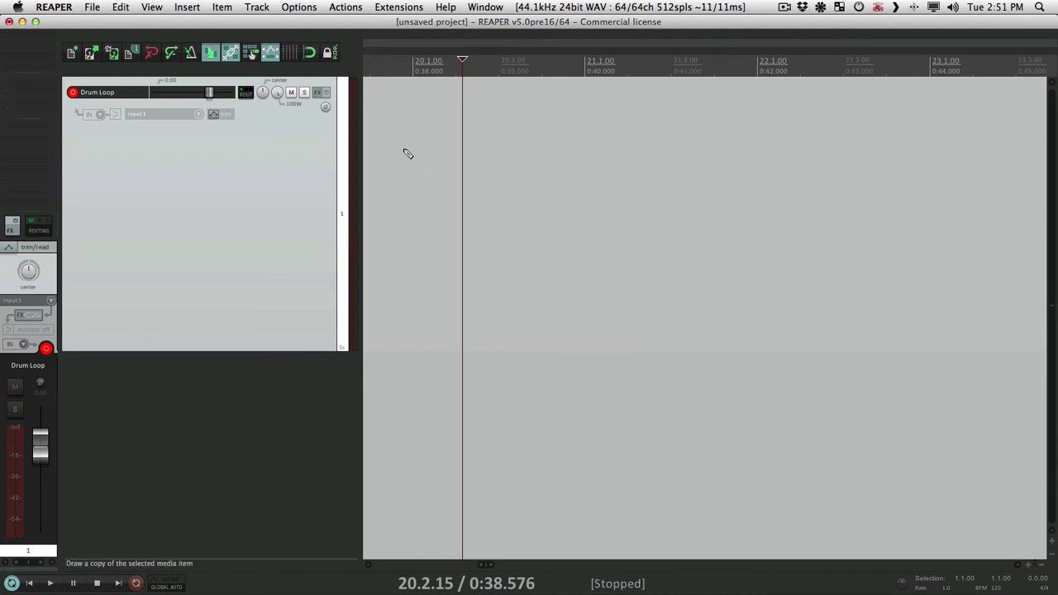
pyautogui.moveTo(404, 156)
pyautogui.mouseDown()
pyautogui.moveTo(607, 176)
pyautogui.moveTo(675, 141)
pyautogui.moveTo(761, 163)
pyautogui.mouseUp()
pyautogui.moveTo(815, 126); pyautogui.dragTo(937, 153)
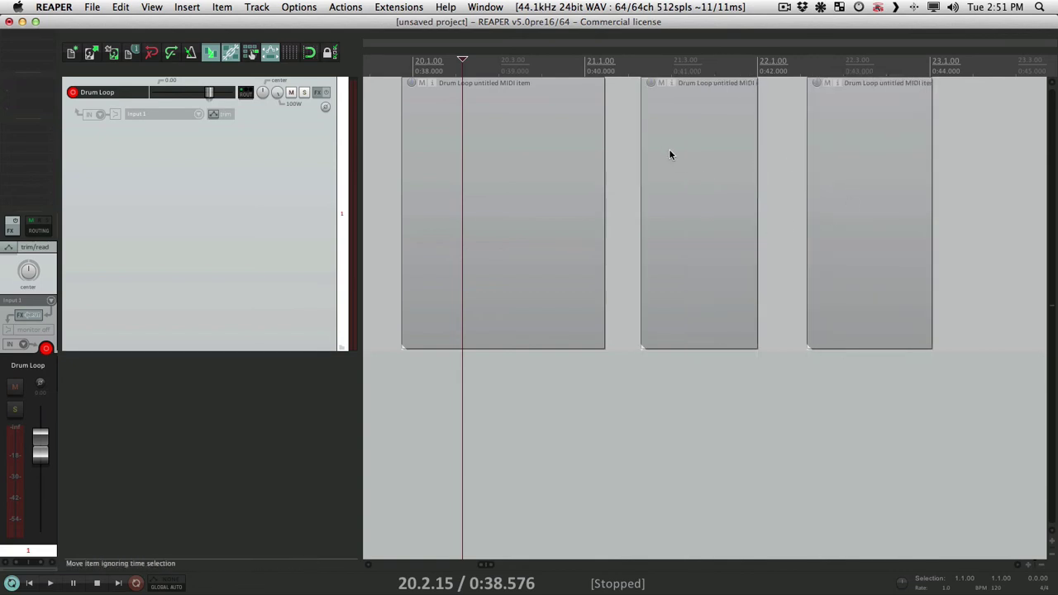
pyautogui.click(512, 154)
# Step: Draw six rising notes from near C2 up to near C4 in the first MIDI item
pyautogui.doubleClick(512, 154)
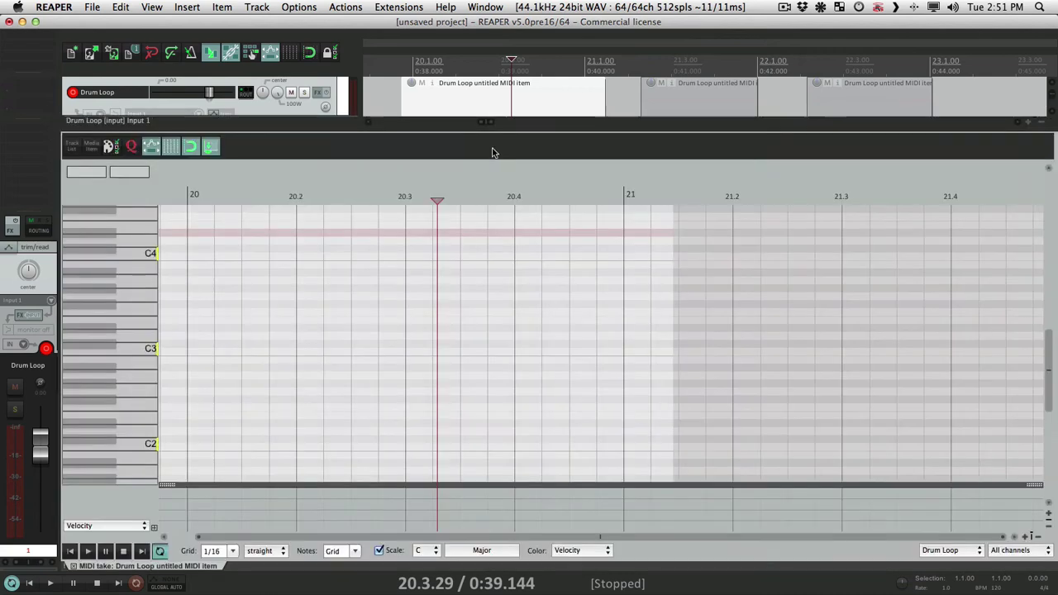
pyautogui.click(195, 432)
pyautogui.click(252, 407)
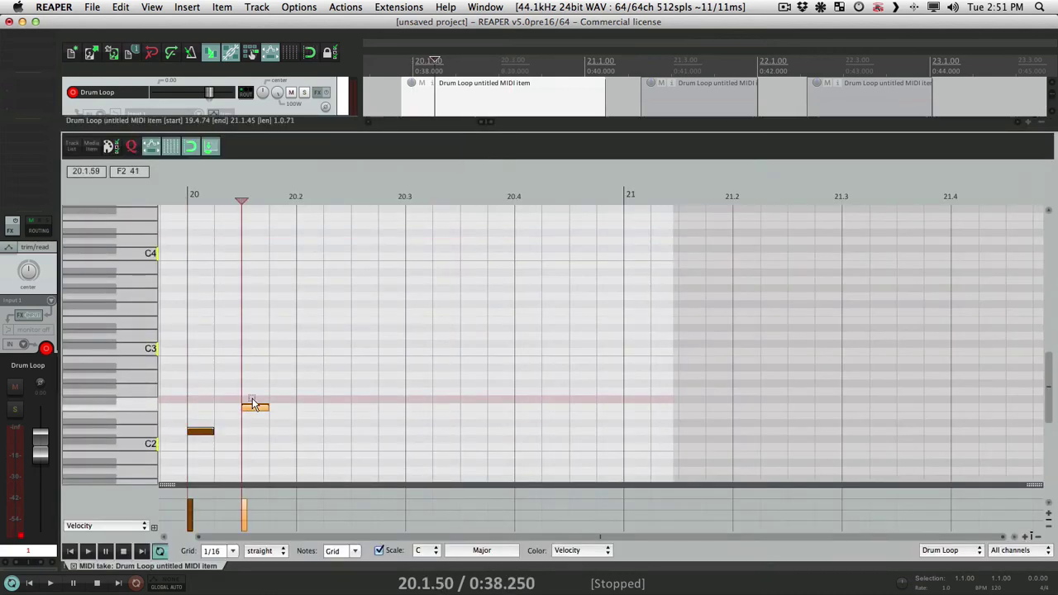
pyautogui.click(316, 359)
pyautogui.click(362, 312)
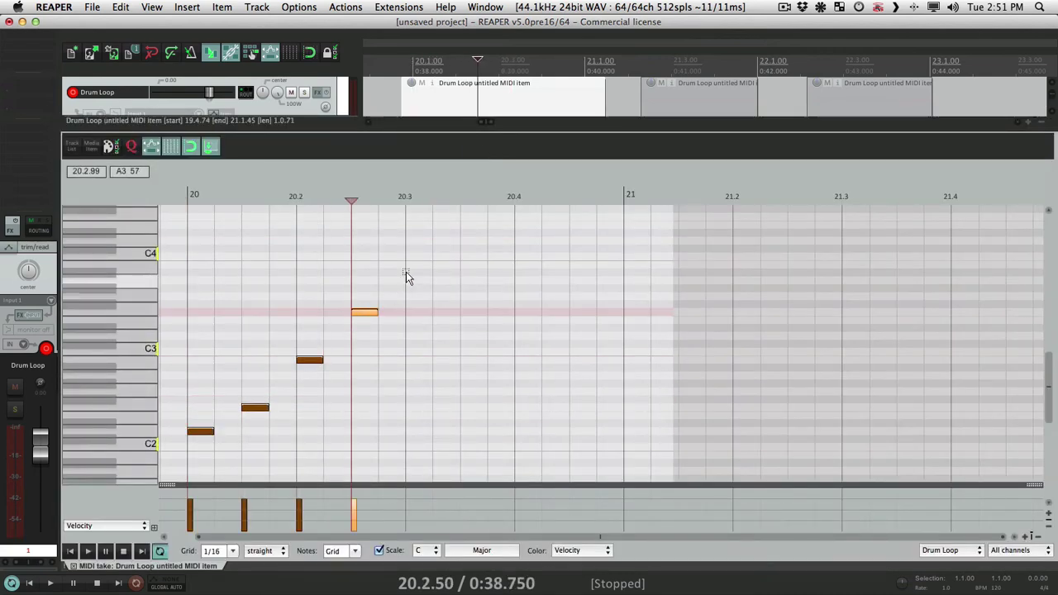
pyautogui.click(418, 280)
pyautogui.click(477, 241)
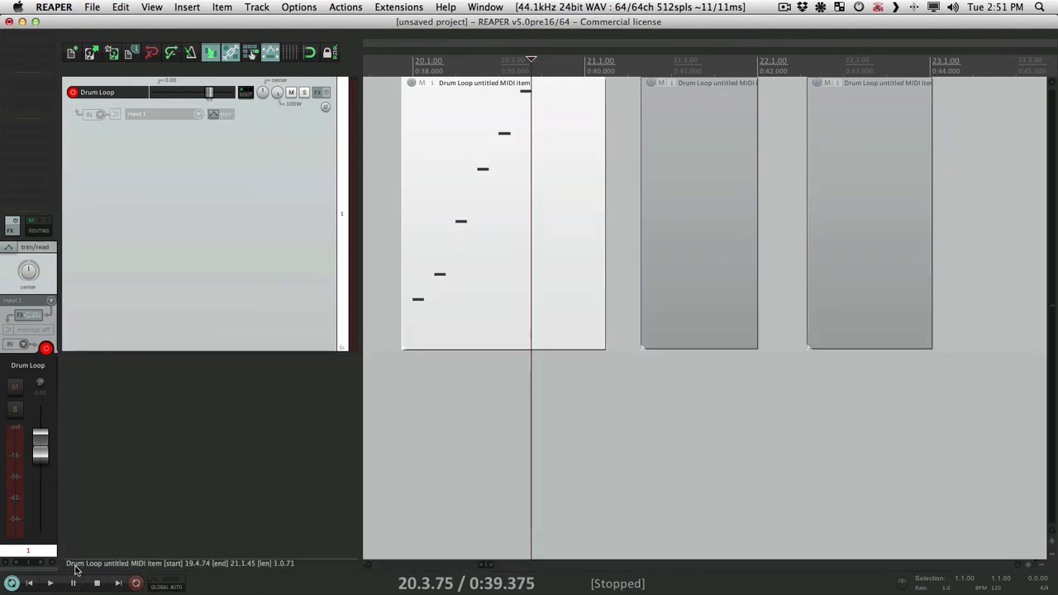
pyautogui.click(77, 567)
# Step: Draw five falling notes from C4 down to near C2 in the second item, then delete the empty third item
pyautogui.doubleClick(693, 172)
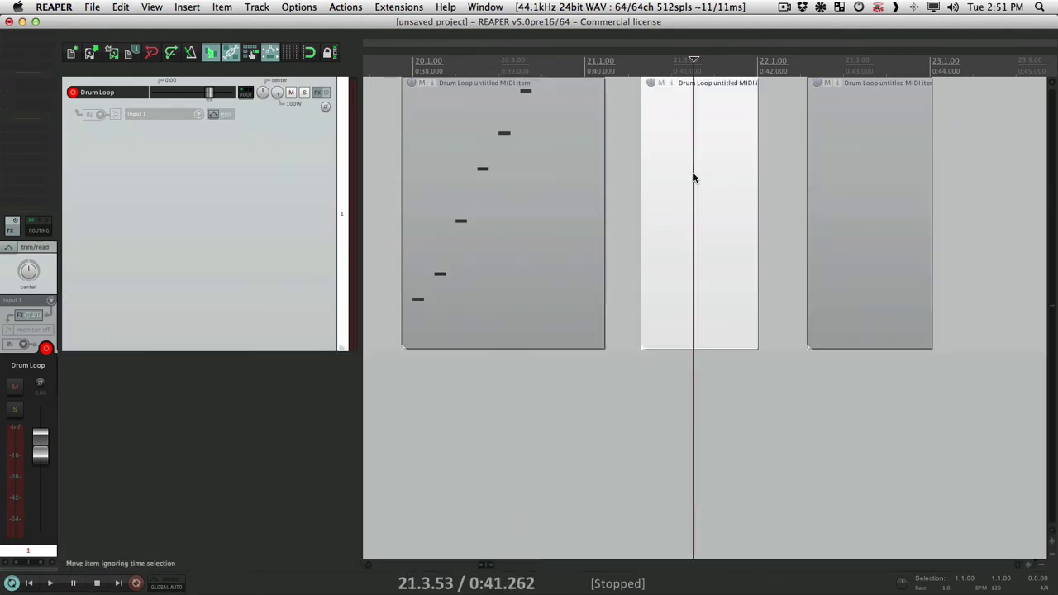
pyautogui.click(202, 258)
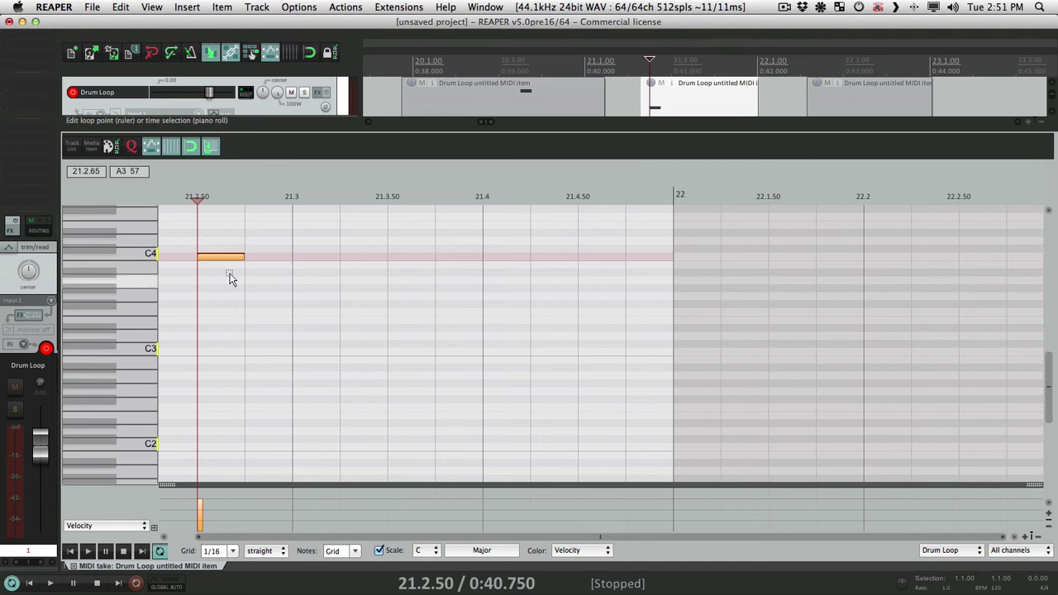
pyautogui.click(279, 320)
pyautogui.click(375, 360)
pyautogui.click(477, 407)
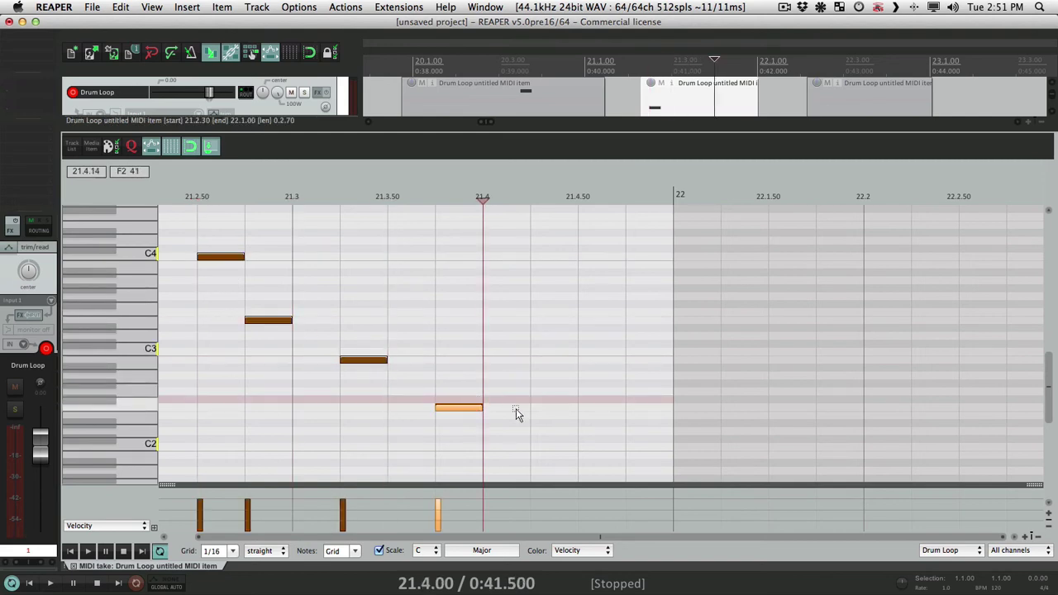
pyautogui.click(569, 446)
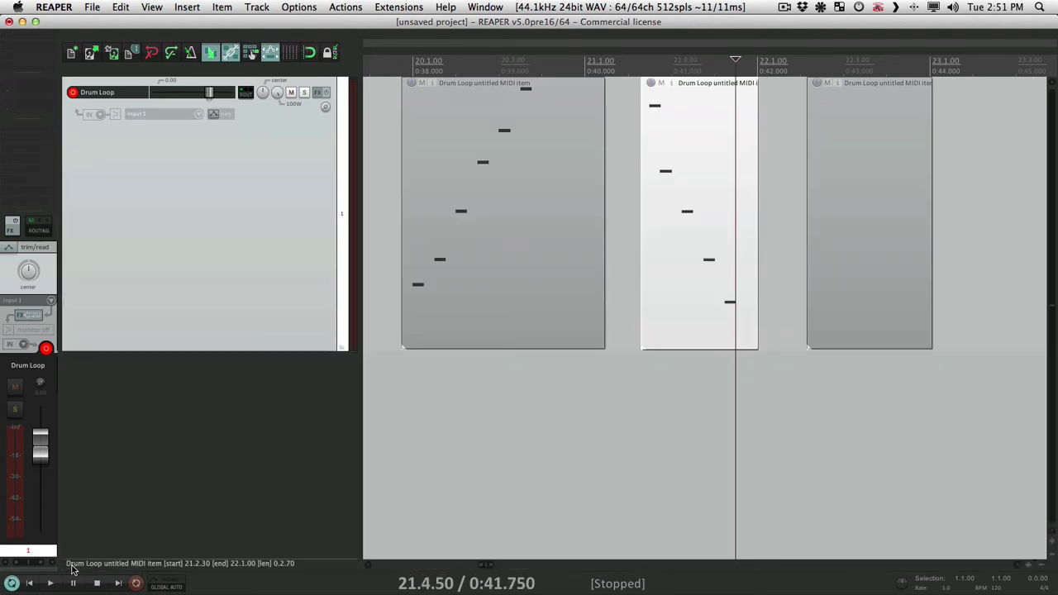
pyautogui.click(74, 566)
pyautogui.click(848, 106)
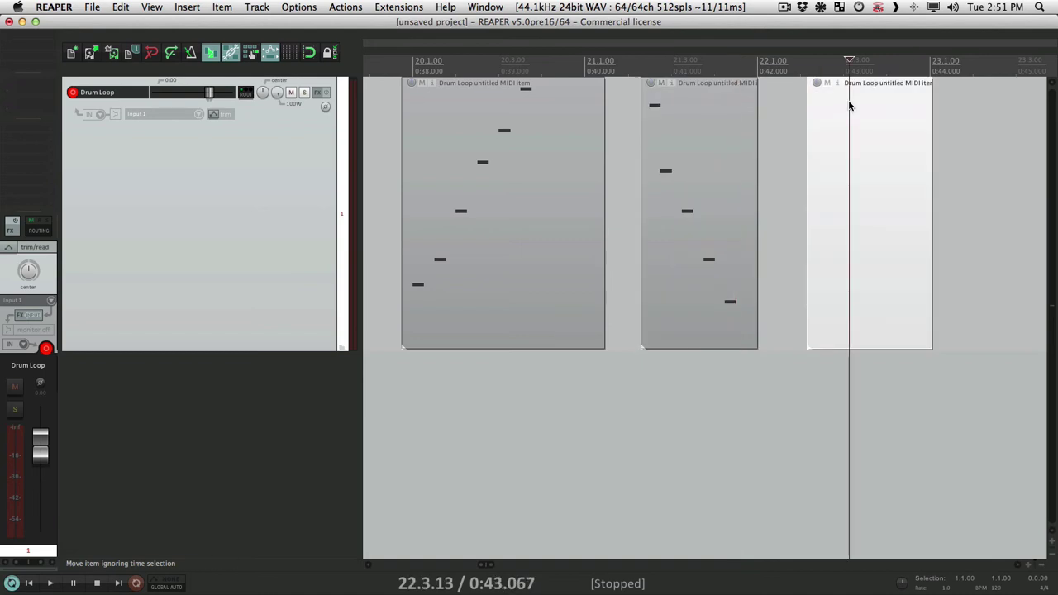
pyautogui.press('Delete')
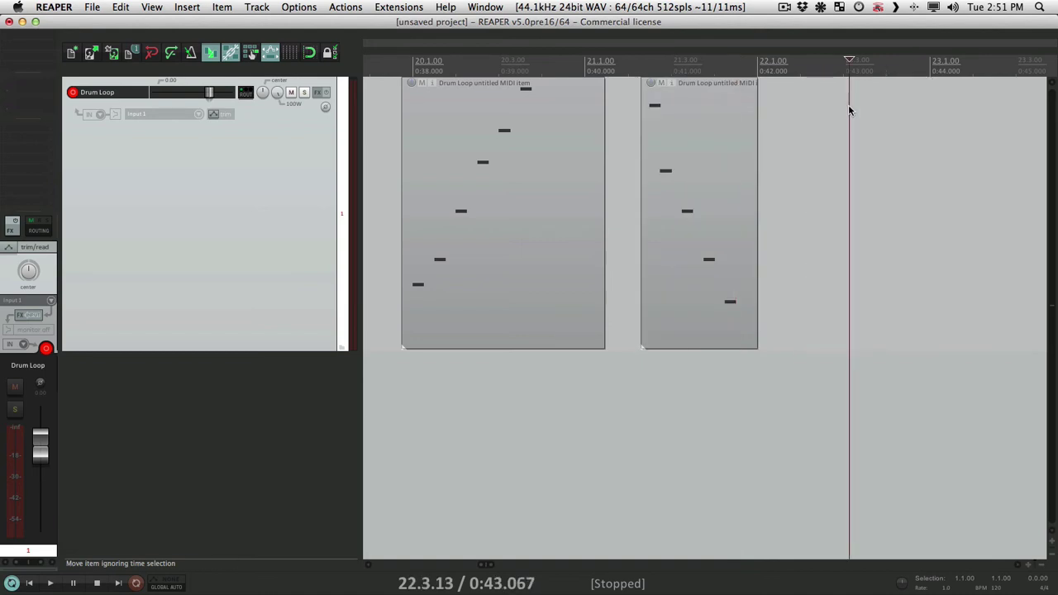
# Step: Open both MIDI items in the MIDI editor and switch between their take tabs
pyautogui.click(382, 158)
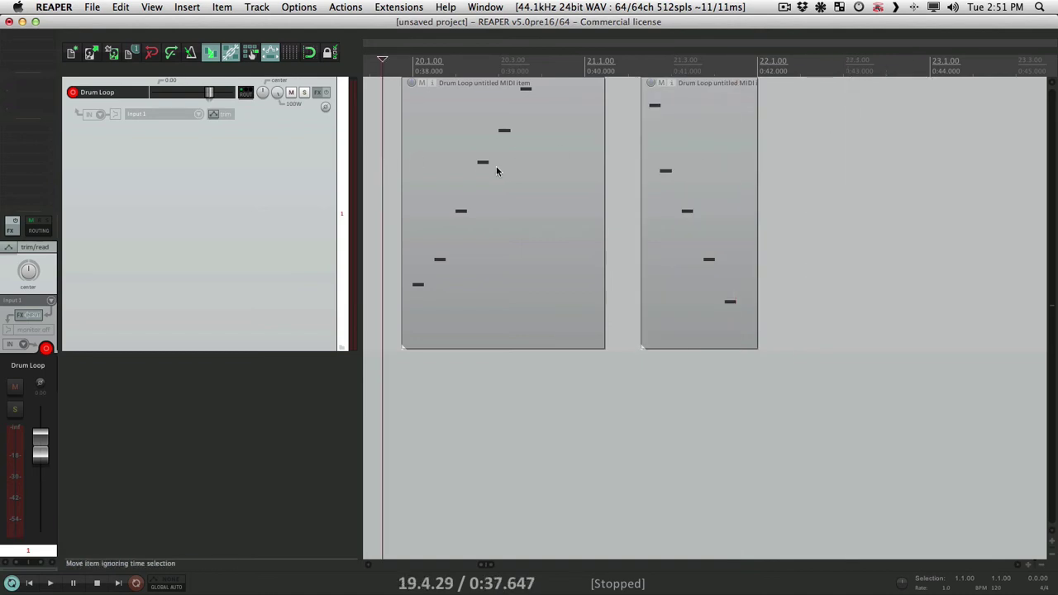
pyautogui.doubleClick(488, 106)
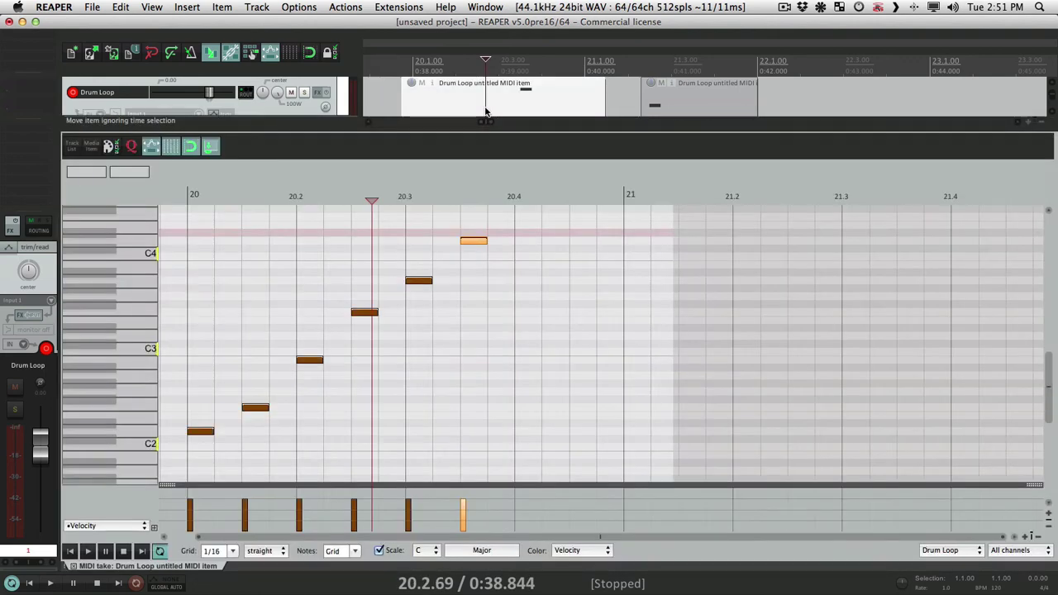
pyautogui.click(689, 100)
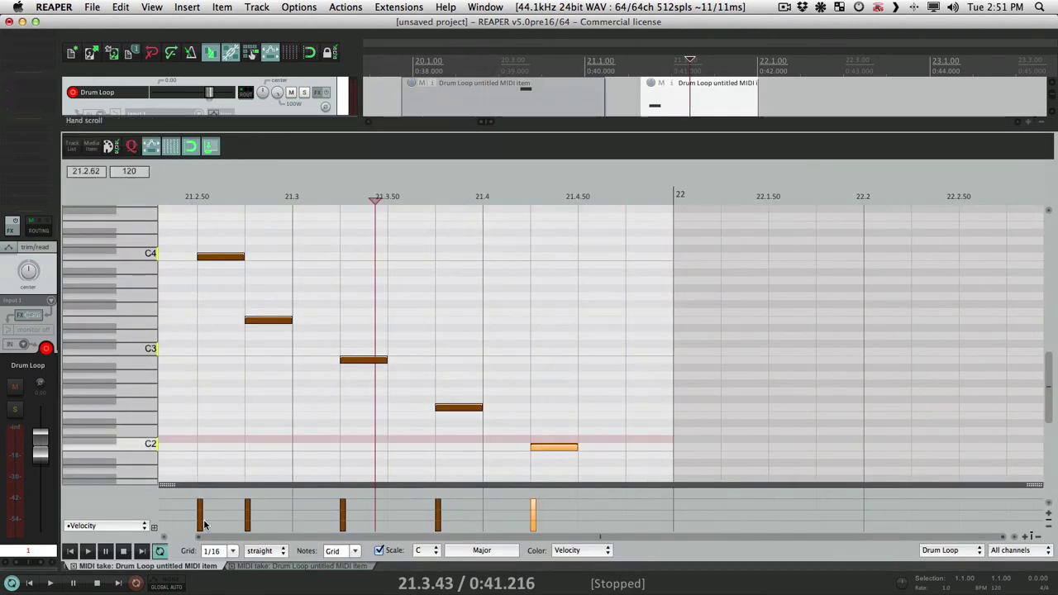
pyautogui.click(261, 569)
pyautogui.click(173, 567)
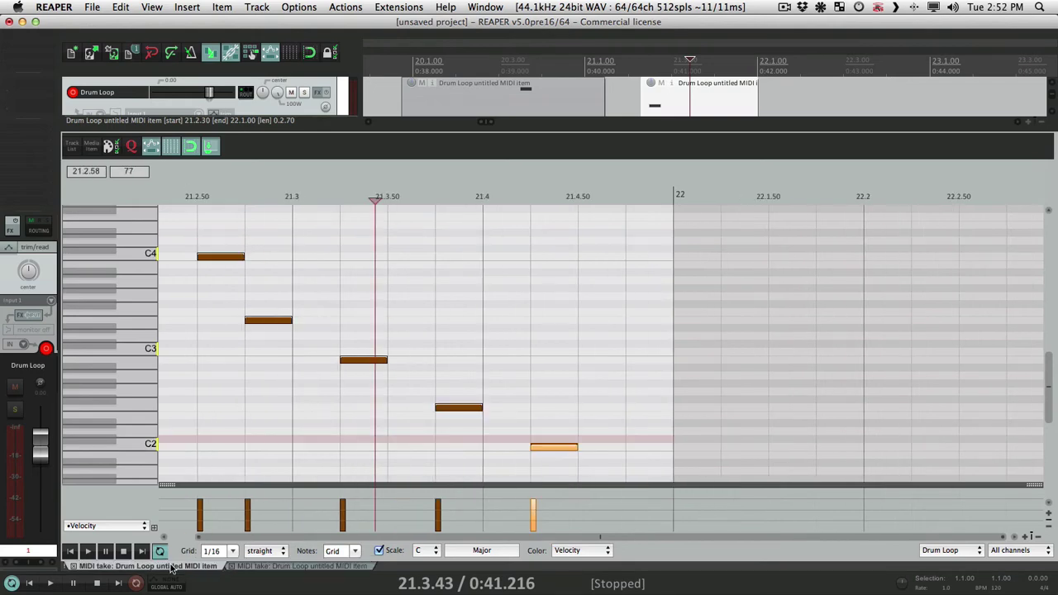
pyautogui.scroll(2, 376, 392)
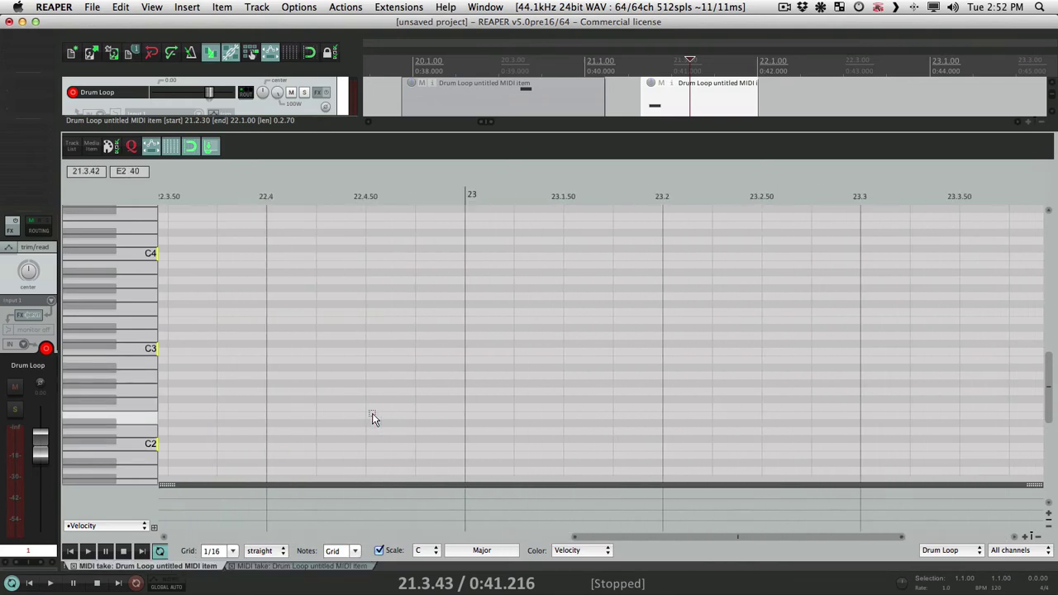
pyautogui.click(354, 565)
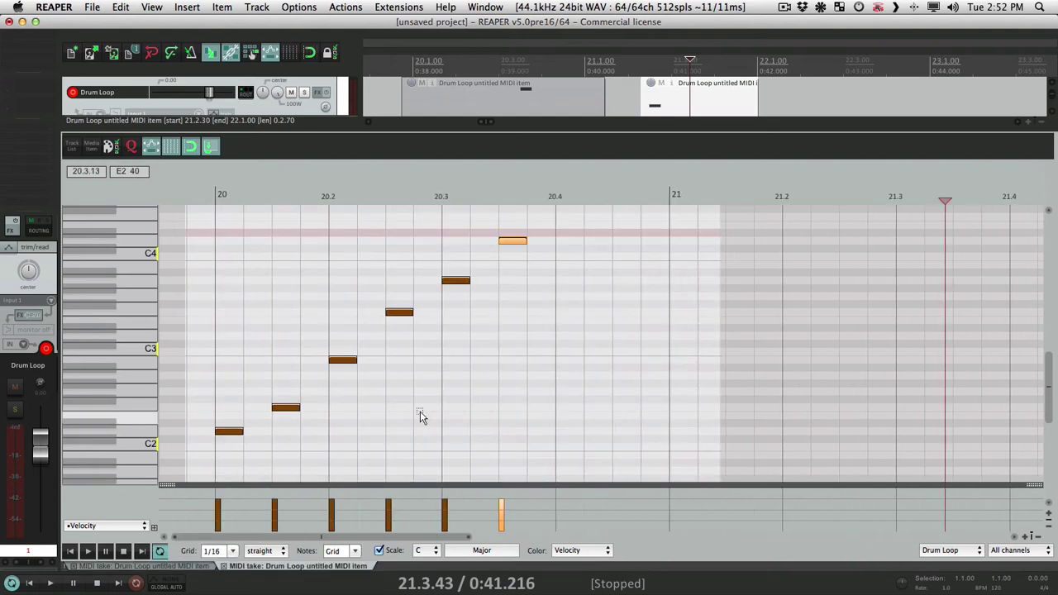
# Step: Close both take tabs to shut the MIDI editor and reopen the MIDI Editor preferences
pyautogui.click(223, 566)
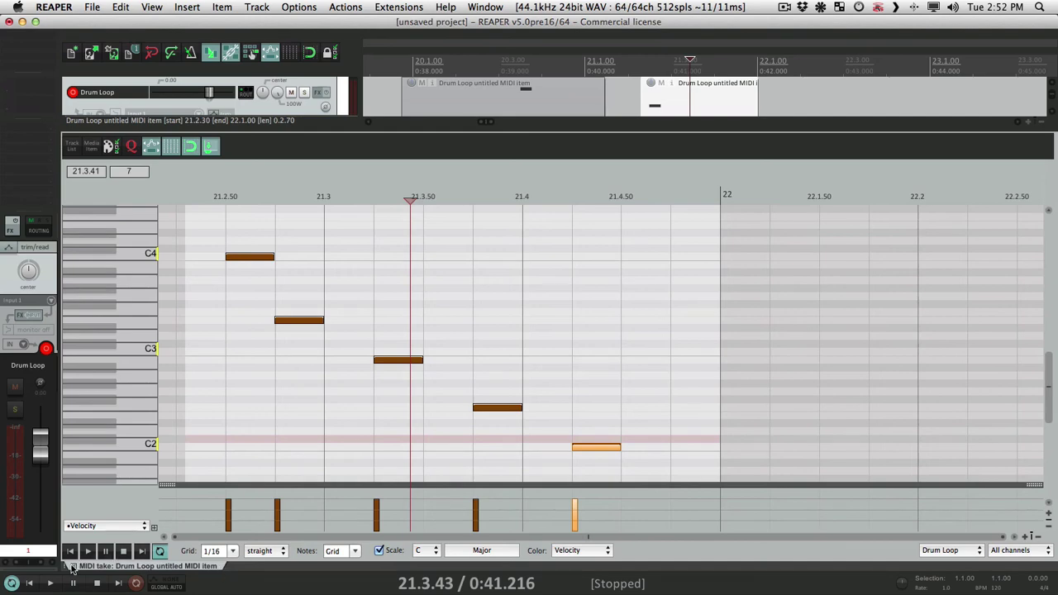
pyautogui.click(73, 566)
pyautogui.press('super+comma')
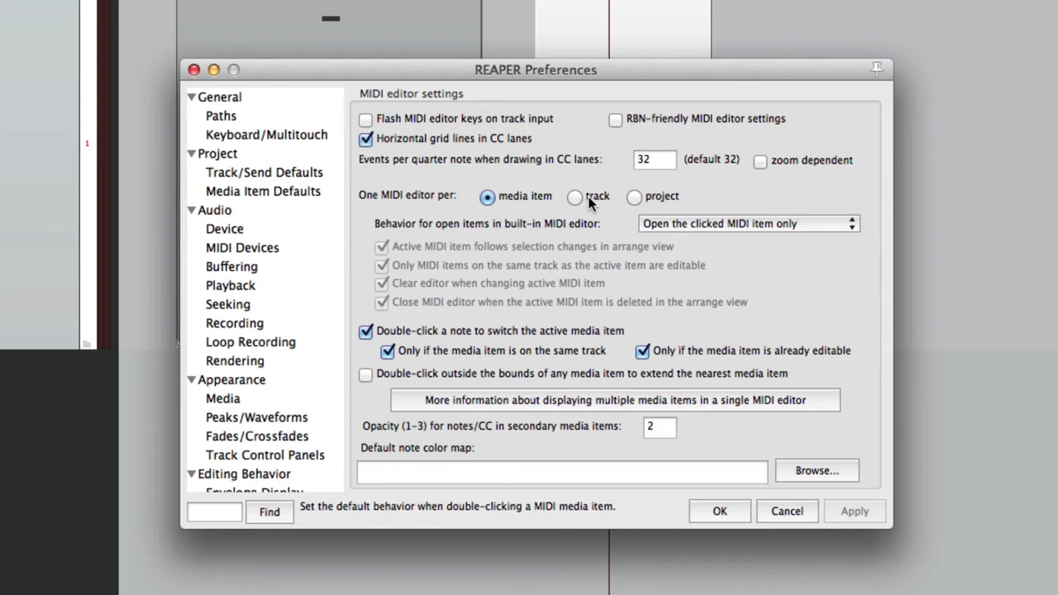
# Step: Set one MIDI editor per track and open both Drum Loop items in a shared editor
pyautogui.click(575, 196)
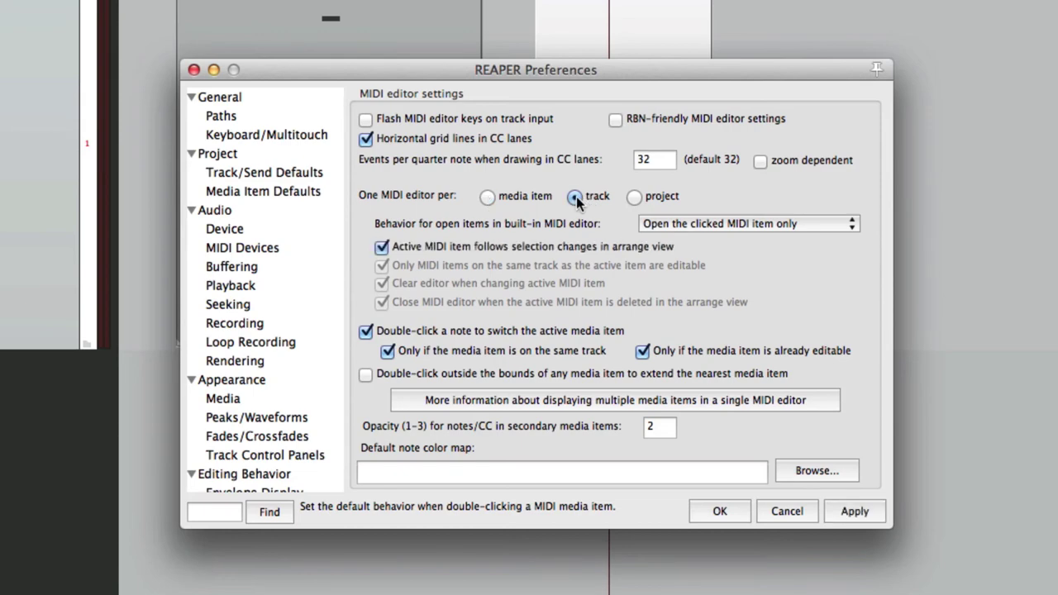
pyautogui.click(720, 511)
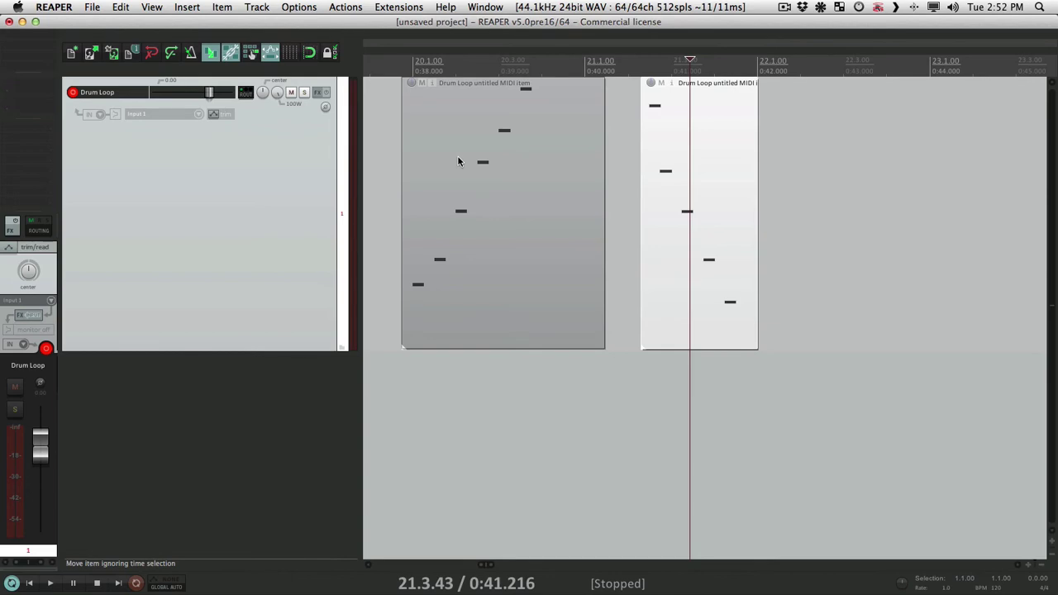
pyautogui.doubleClick(290, 80)
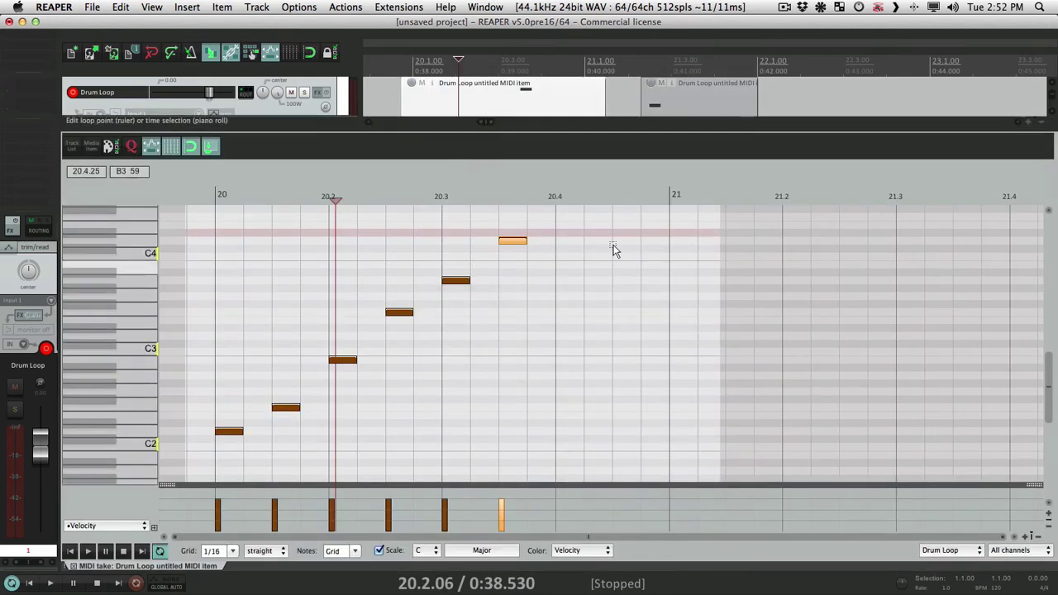
pyautogui.click(693, 102)
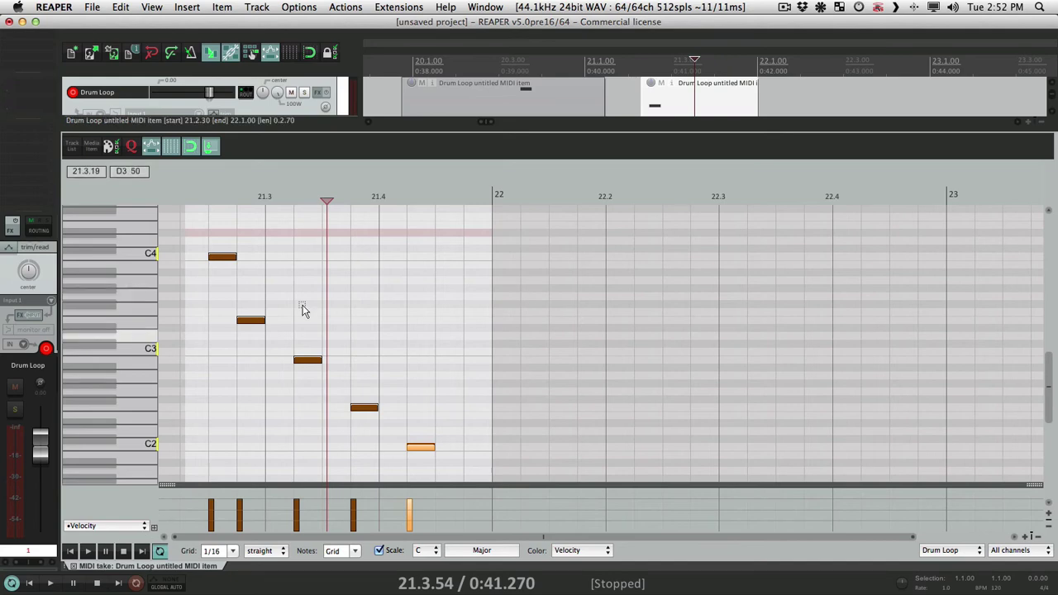
# Step: Make the first item active, select the second item's C4 note, then close the editor and deselect
pyautogui.click(462, 106)
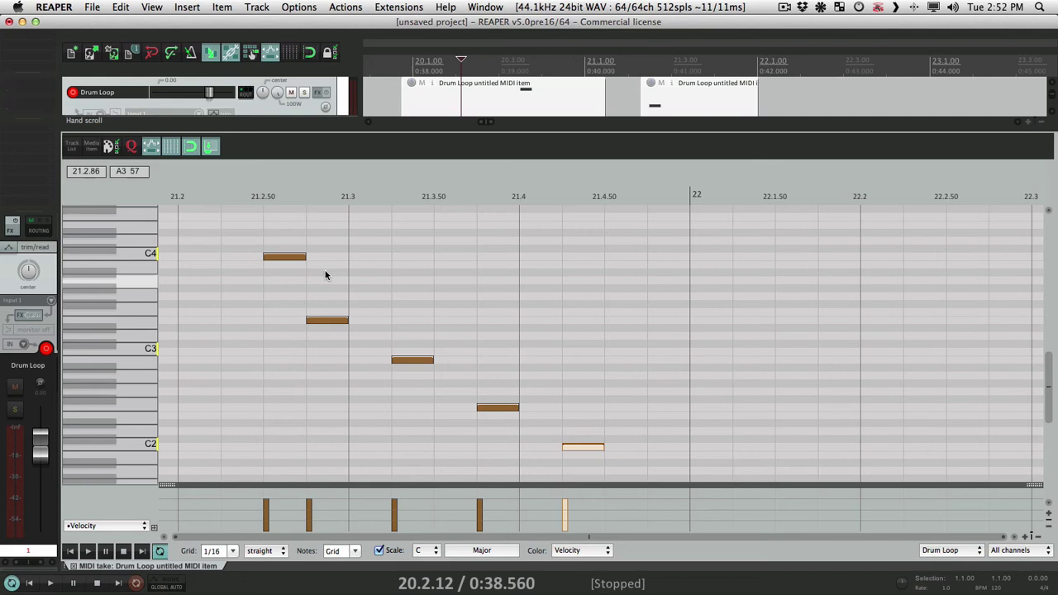
pyautogui.click(290, 257)
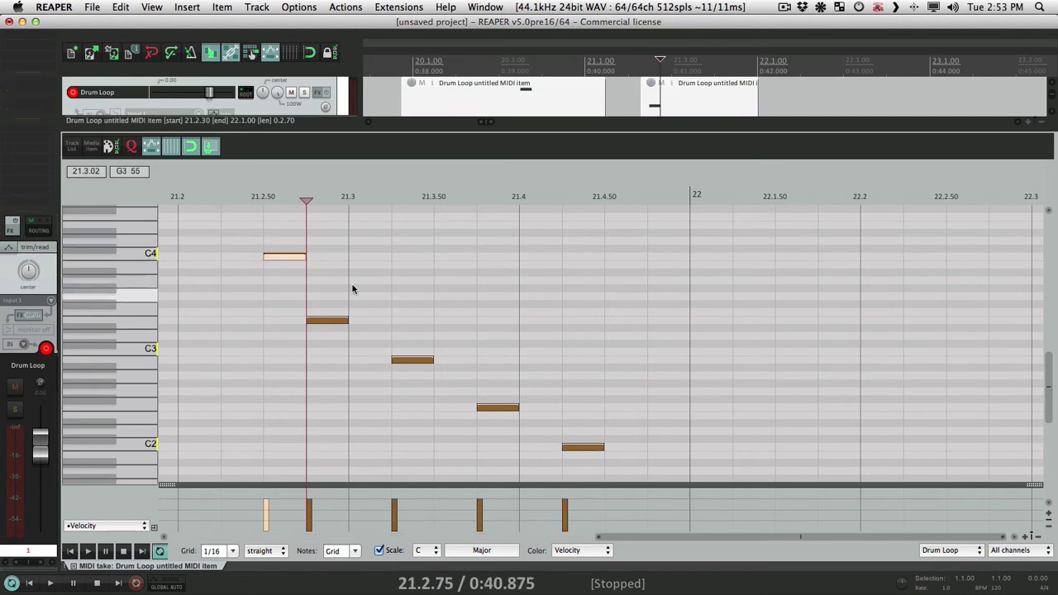
pyautogui.hscroll(-6, 353, 288)
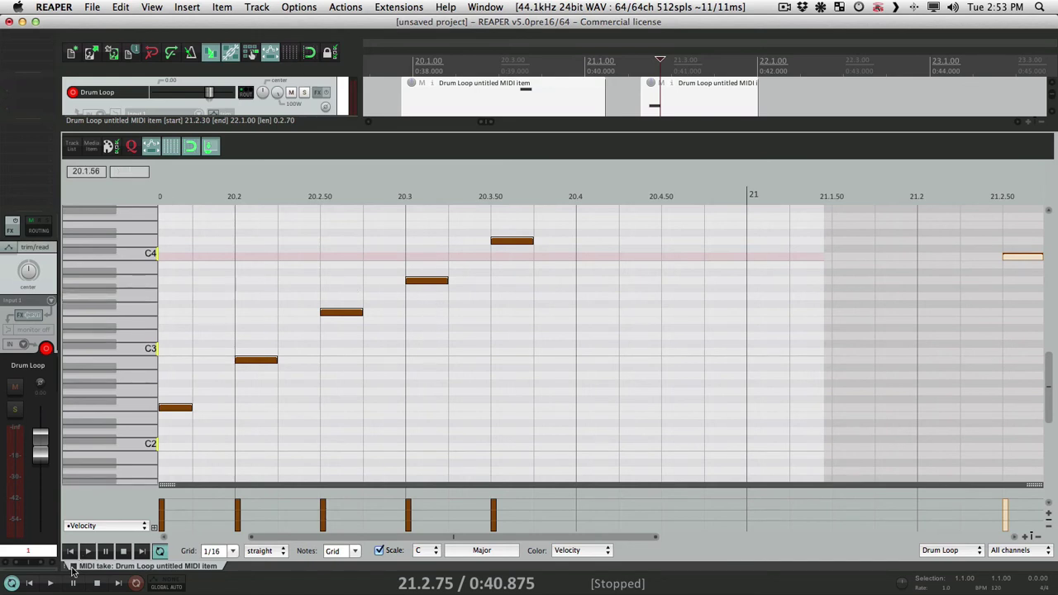
pyautogui.press('Escape')
pyautogui.click(391, 217)
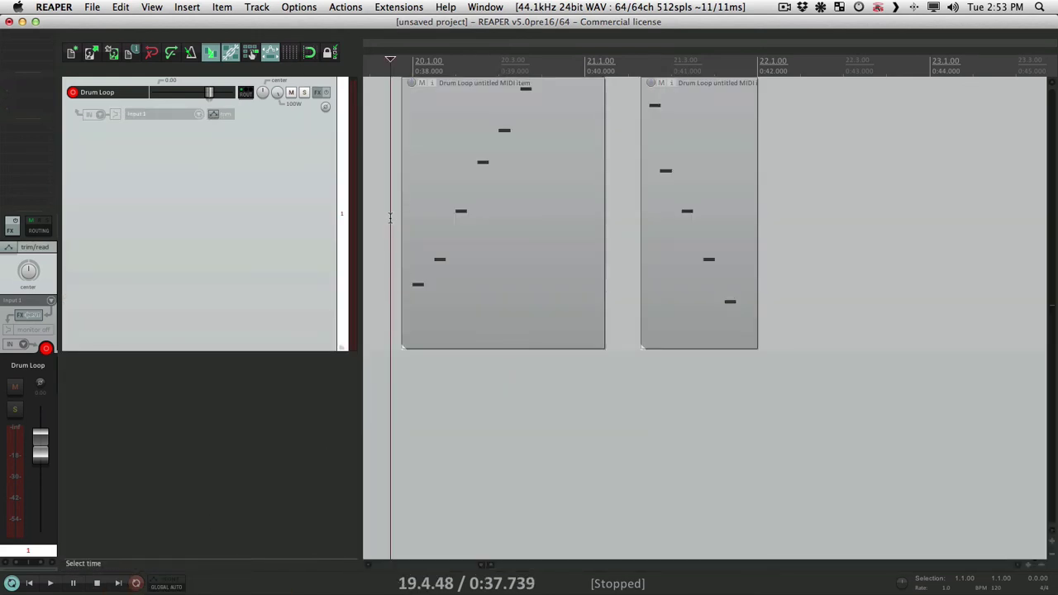
# Step: Add a taller track 2 below Drum Loop and draw an empty MIDI item on it
pyautogui.doubleClick(262, 405)
pyautogui.moveTo(241, 398); pyautogui.dragTo(241, 527)
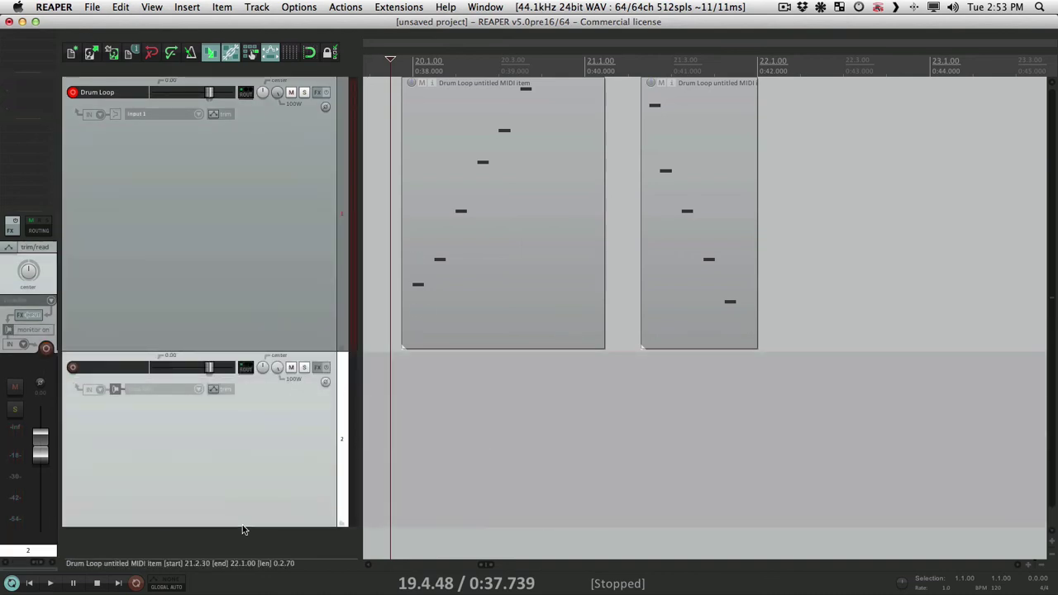
pyautogui.moveTo(498, 397)
pyautogui.mouseDown()
pyautogui.moveTo(645, 408)
pyautogui.moveTo(675, 433)
pyautogui.mouseUp()
# Step: Draw five notes in the new MIDI item, the last at 21.3, then close the editor
pyautogui.doubleClick(576, 389)
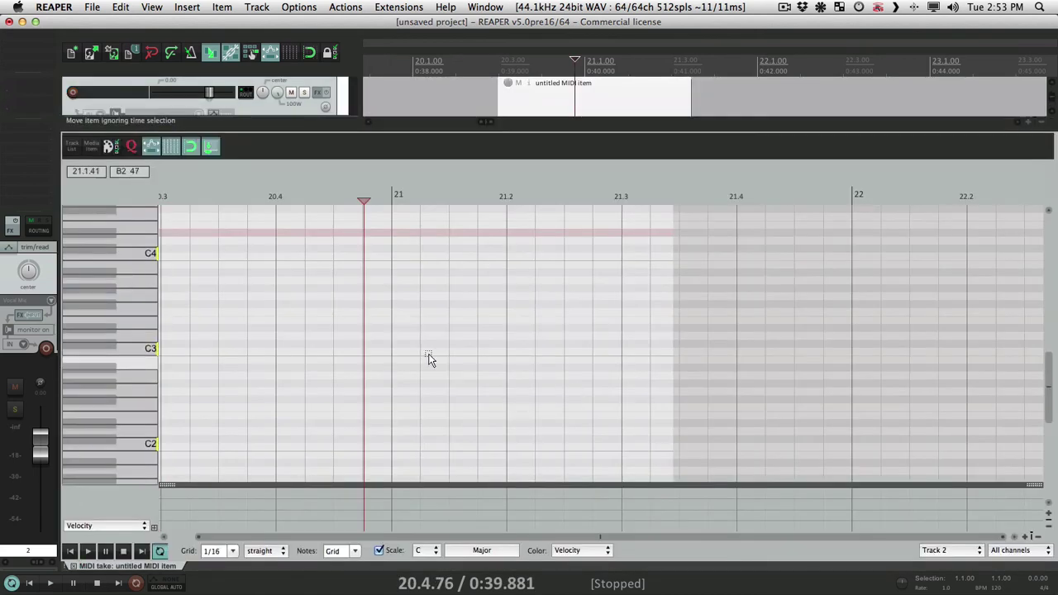
pyautogui.click(234, 407)
pyautogui.click(319, 352)
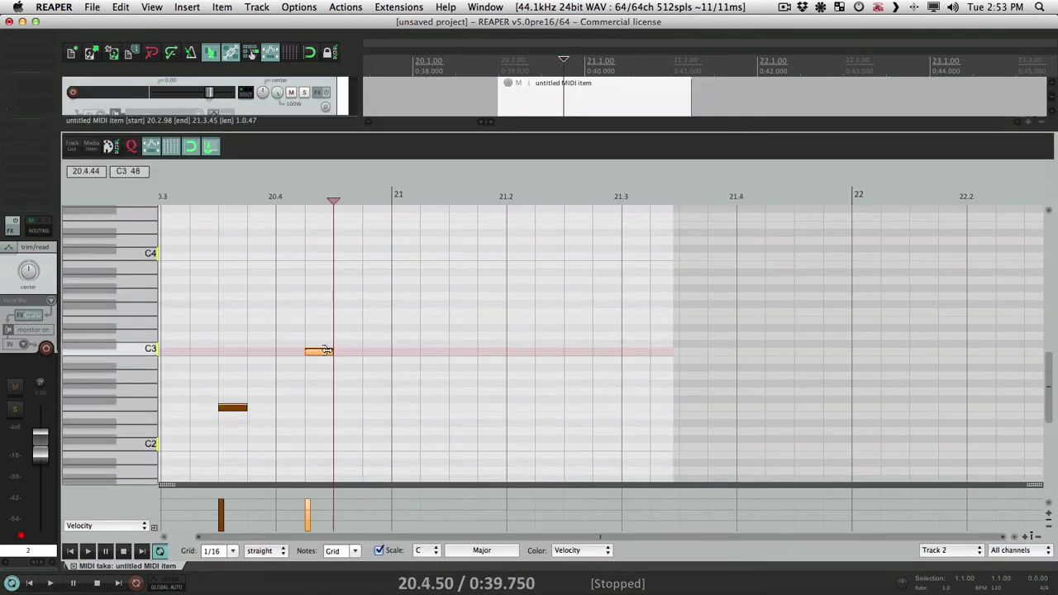
pyautogui.click(435, 312)
pyautogui.click(579, 360)
pyautogui.click(632, 415)
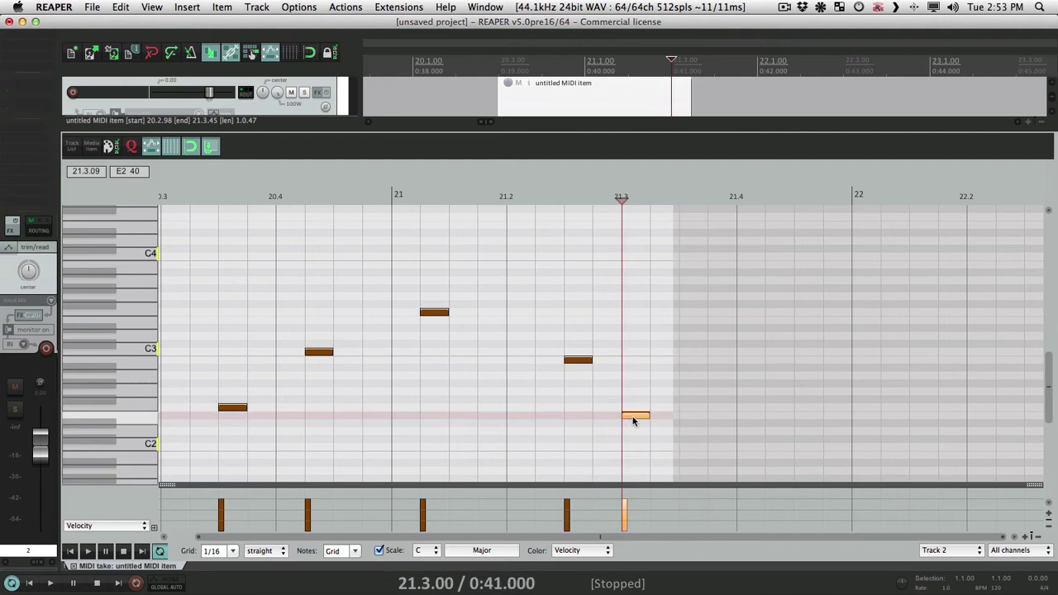
pyautogui.click(70, 566)
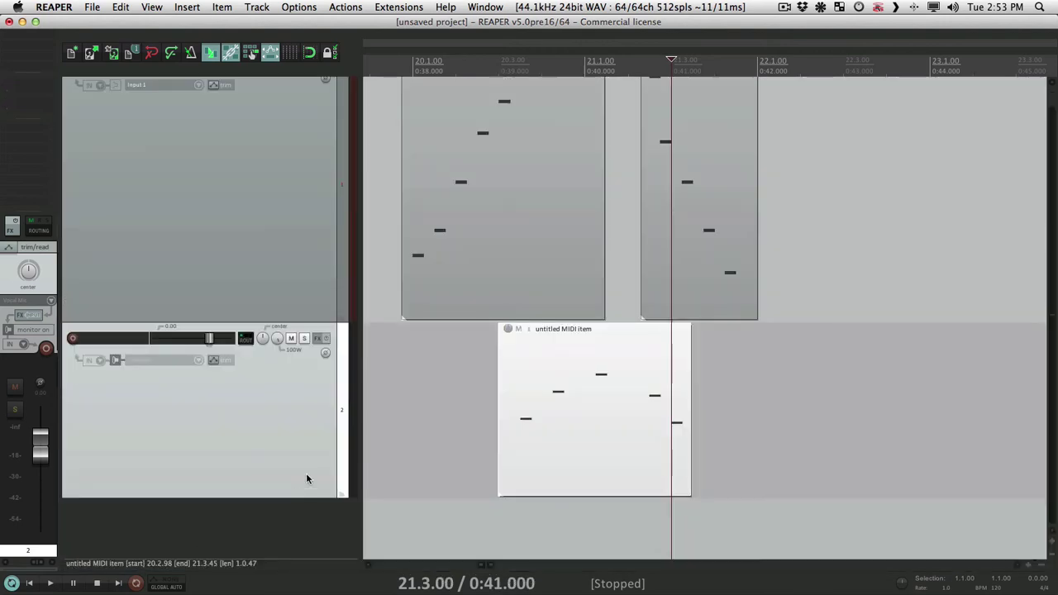
pyautogui.click(459, 356)
# Step: Set the MIDI editor preference 'One MIDI editor per' to project
pyautogui.press('super+comma')
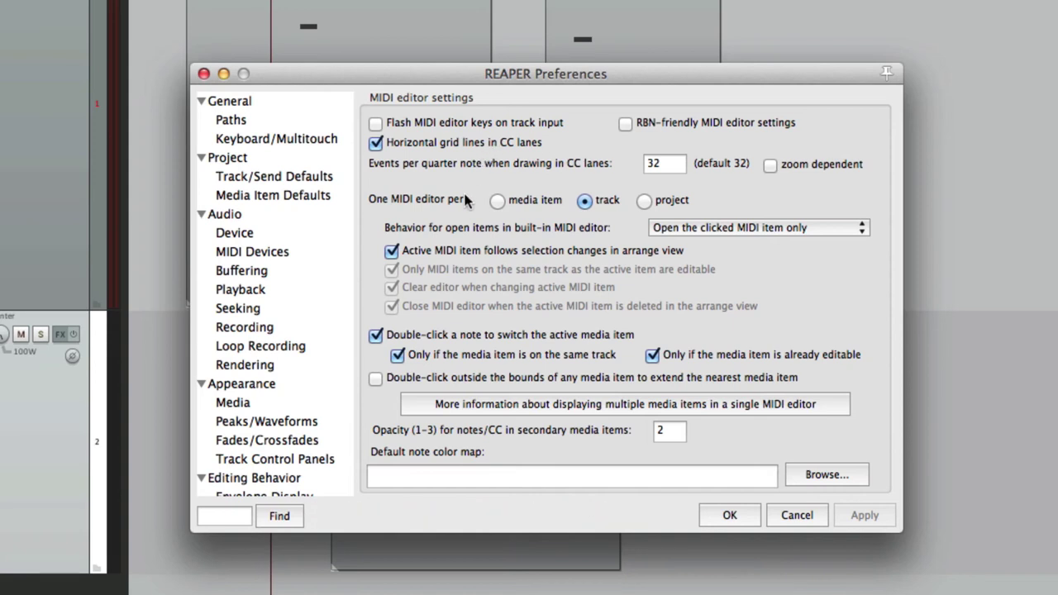
pyautogui.click(649, 202)
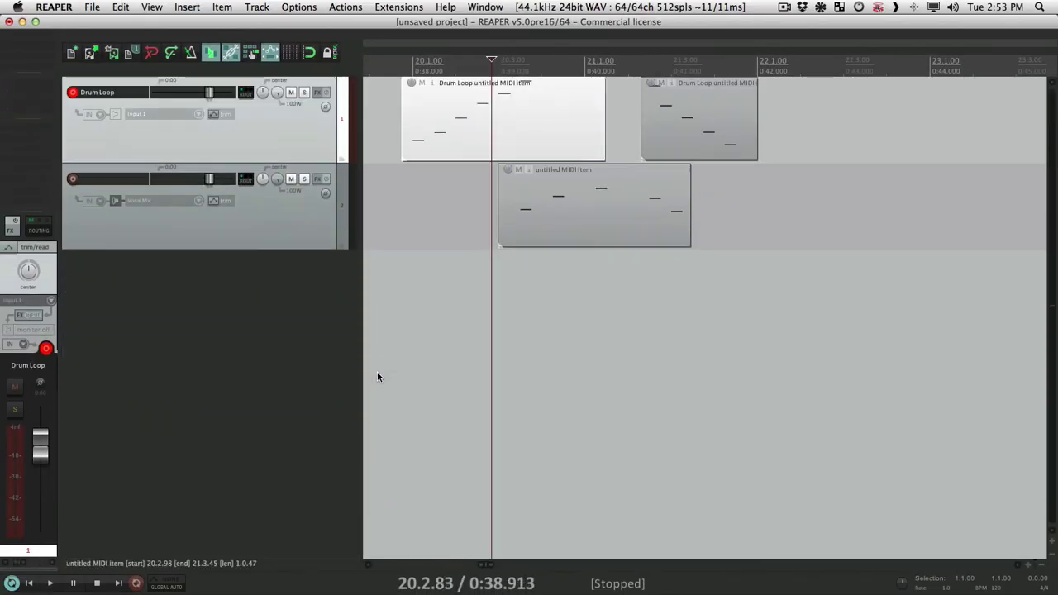
# Step: Open the Drum Loop MIDI item, add the track 2 item, and set the edit position to 20.3.50
pyautogui.click(447, 182)
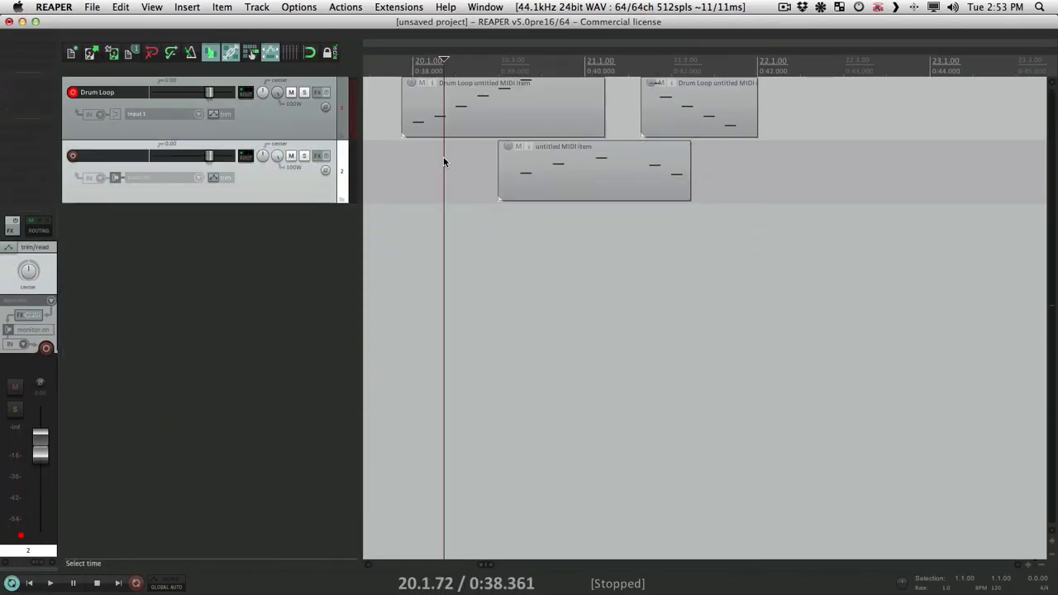
pyautogui.doubleClick(481, 99)
pyautogui.scroll(-2, 581, 104)
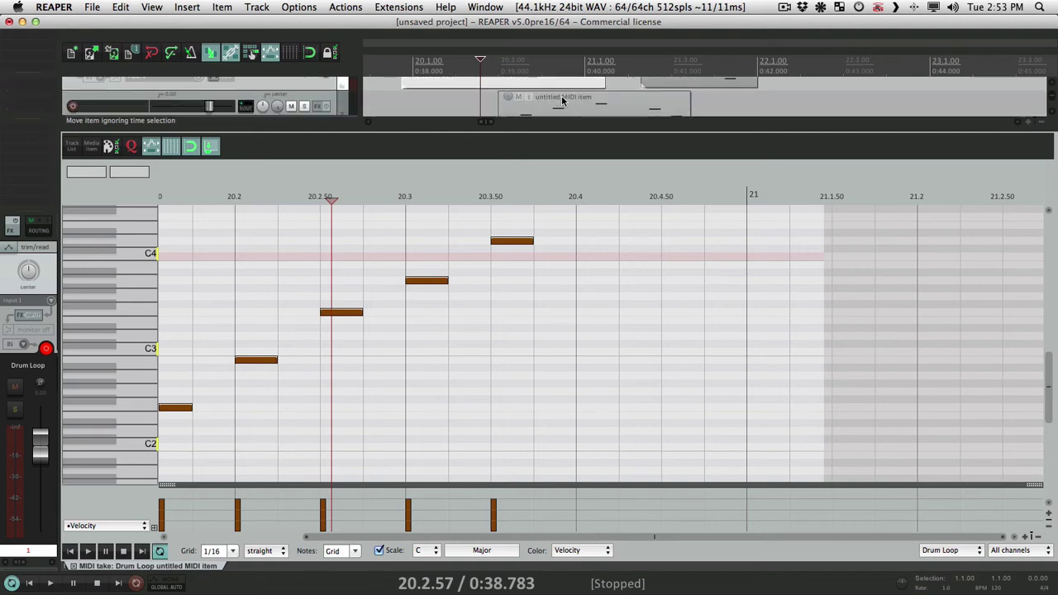
pyautogui.click(581, 103)
pyautogui.scroll(2, 581, 103)
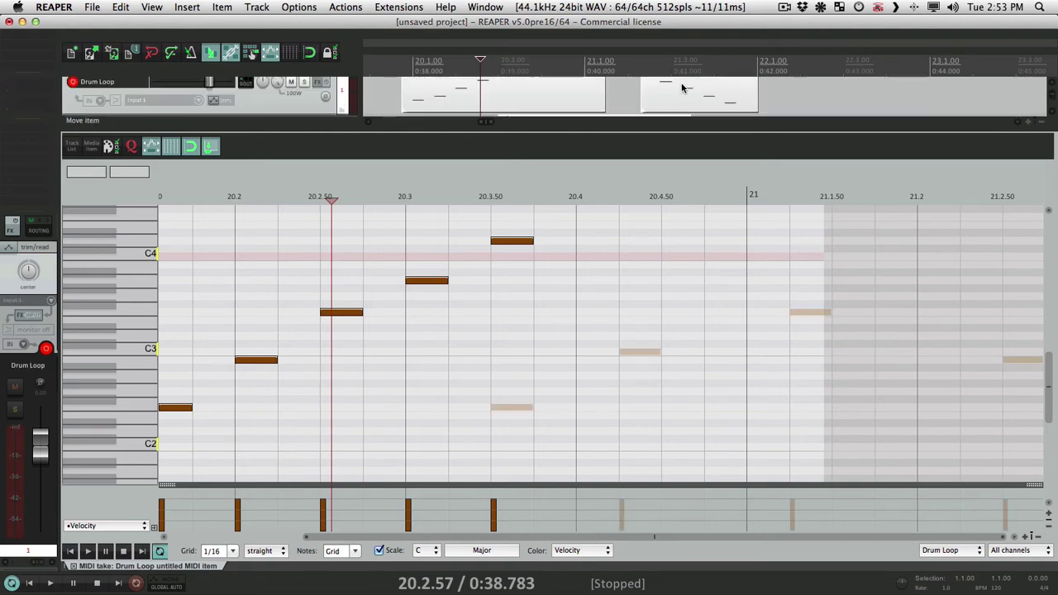
pyautogui.hscroll(2, 404, 365)
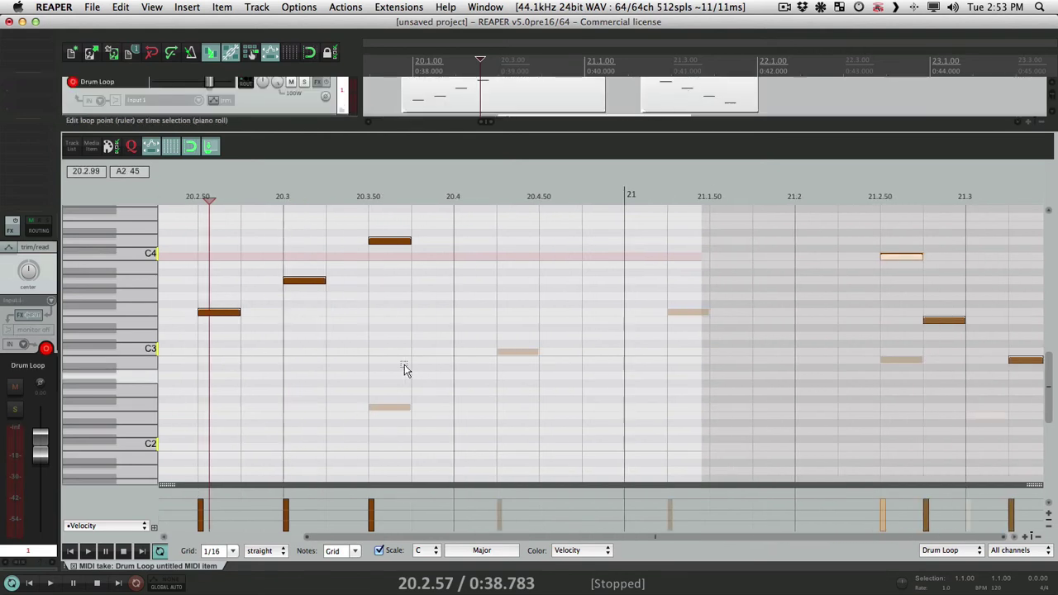
pyautogui.click(389, 411)
# Step: Switch the active item to track 2, then move the Drum Loop note at 20.3.50 one step later
pyautogui.hscroll(4, 720, 395)
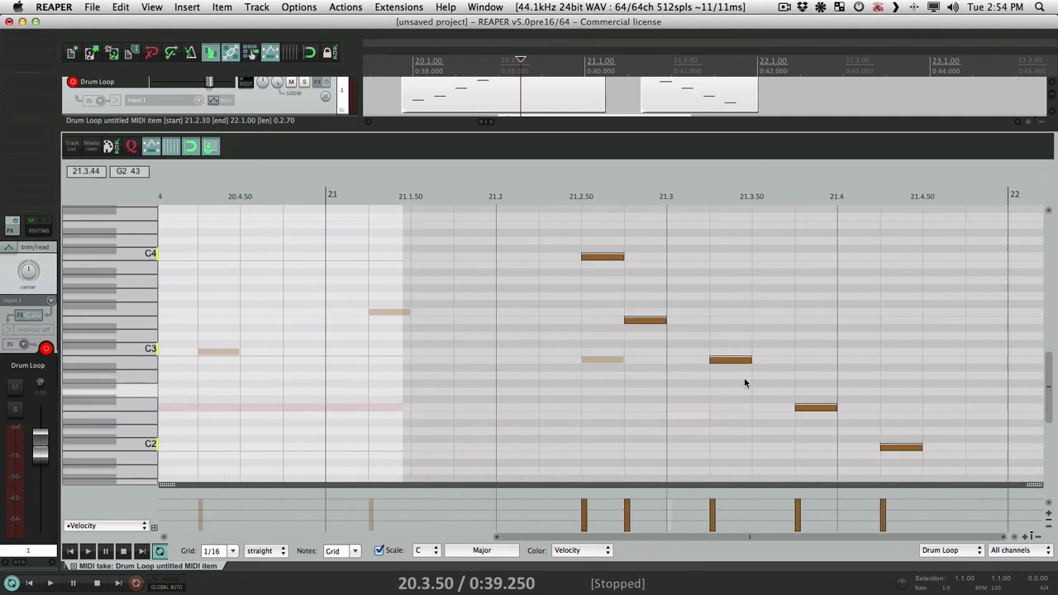
pyautogui.hscroll(-8, 568, 345)
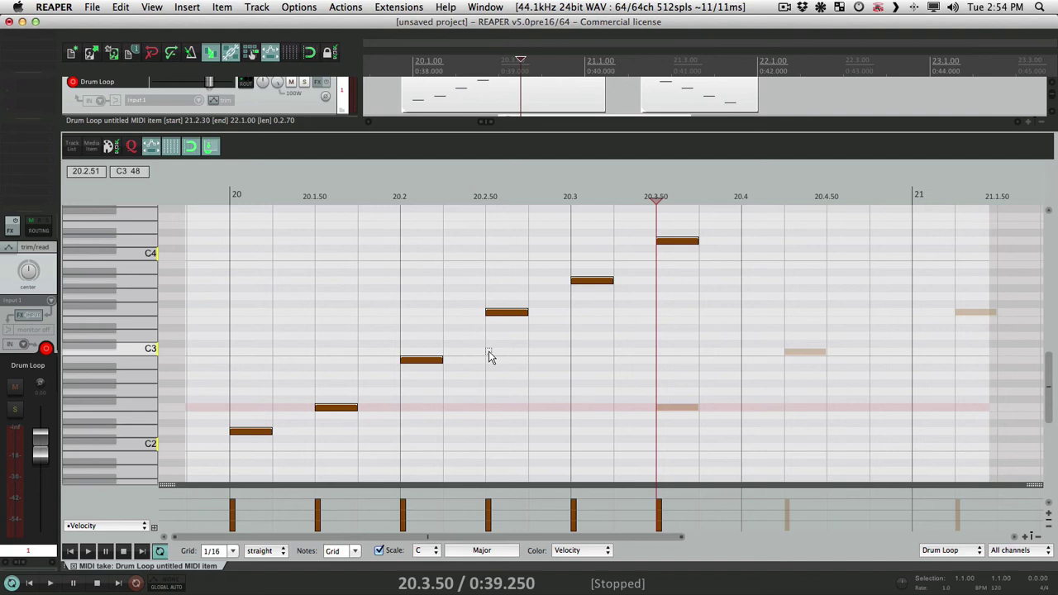
pyautogui.scroll(-1, 619, 102)
pyautogui.click(577, 91)
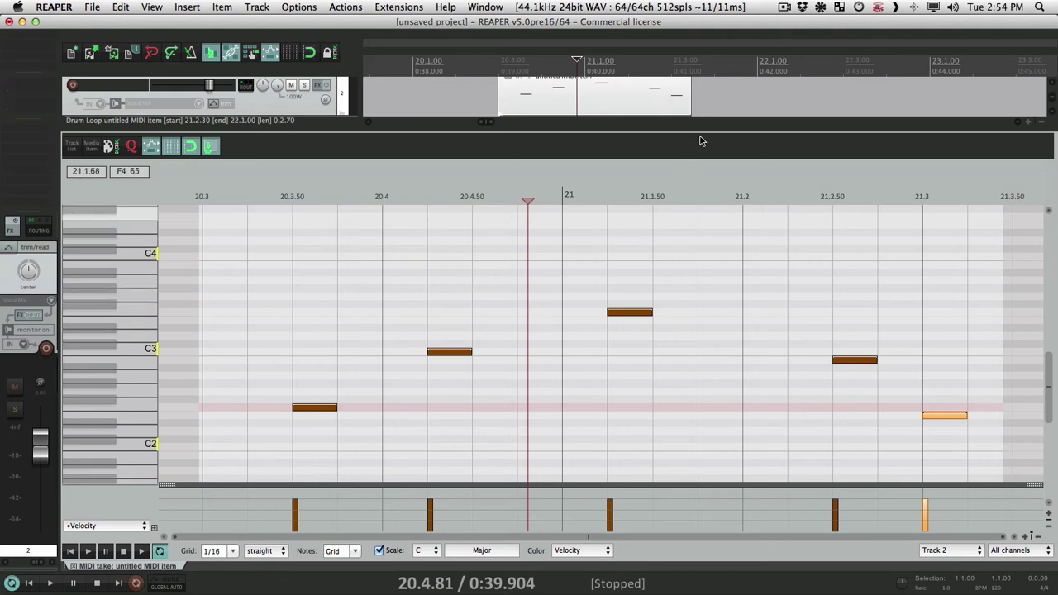
pyautogui.moveTo(667, 140); pyautogui.dragTo(667, 278)
pyautogui.scroll(3, 457, 162)
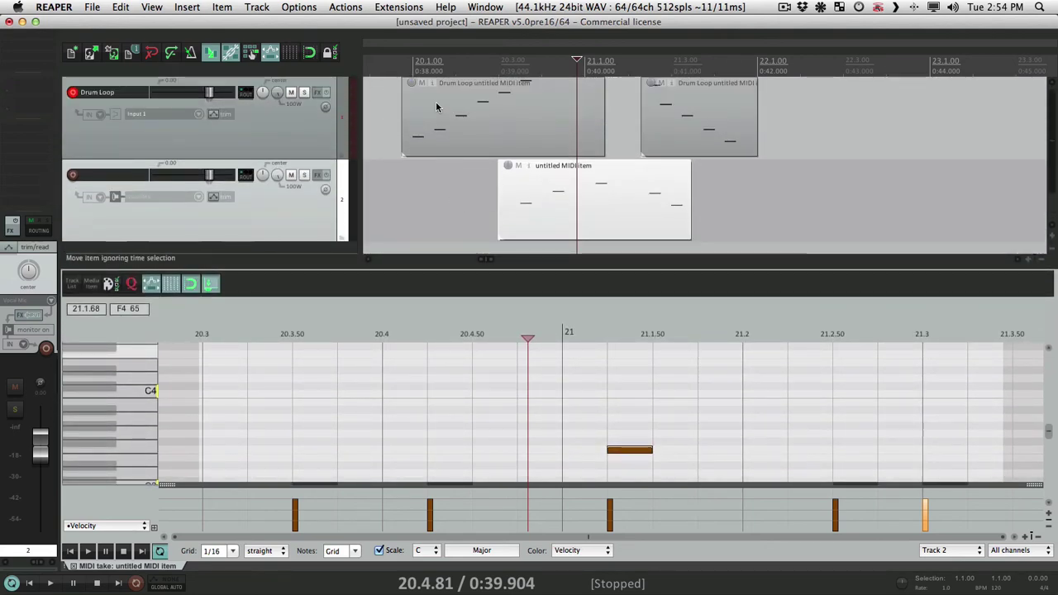
pyautogui.click(437, 141)
pyautogui.moveTo(300, 380); pyautogui.dragTo(341, 380)
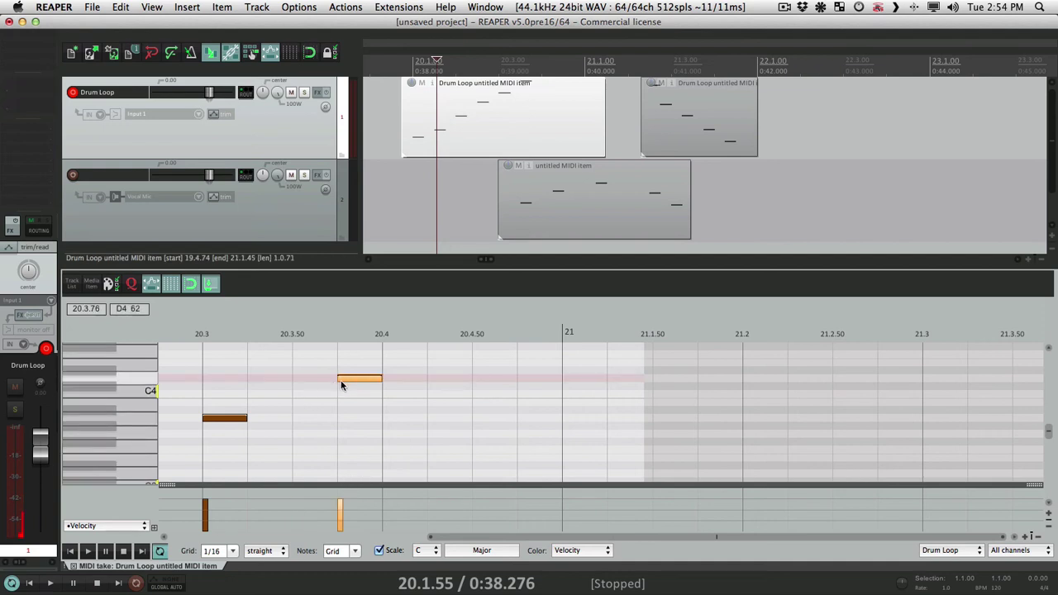
# Step: Move an untitled-item note left to bar 21, select the note at 21.2.50, and reopen Preferences
pyautogui.click(590, 197)
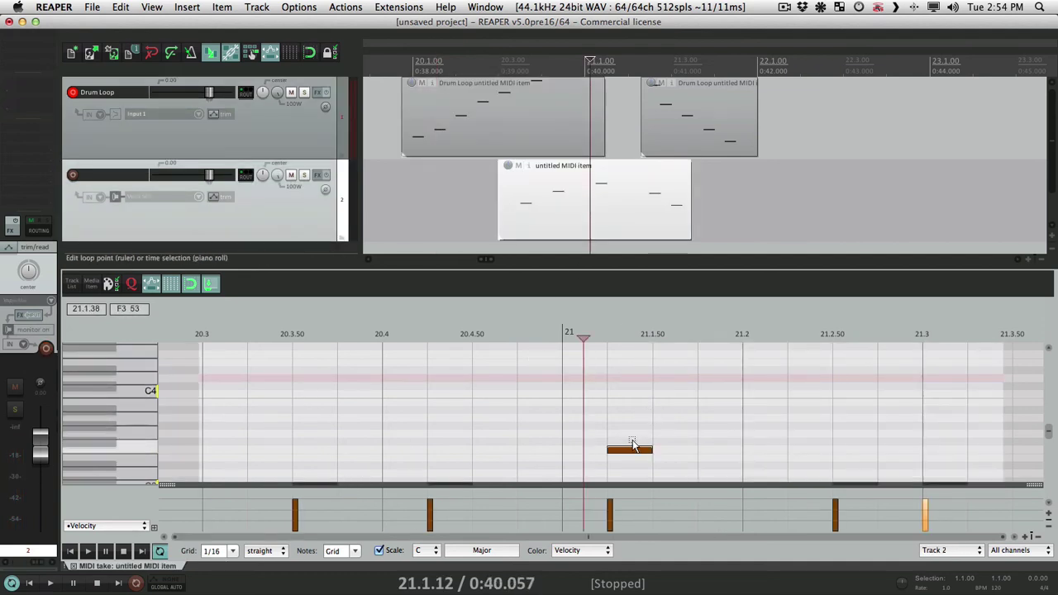
pyautogui.moveTo(619, 454); pyautogui.dragTo(572, 455)
pyautogui.click(720, 137)
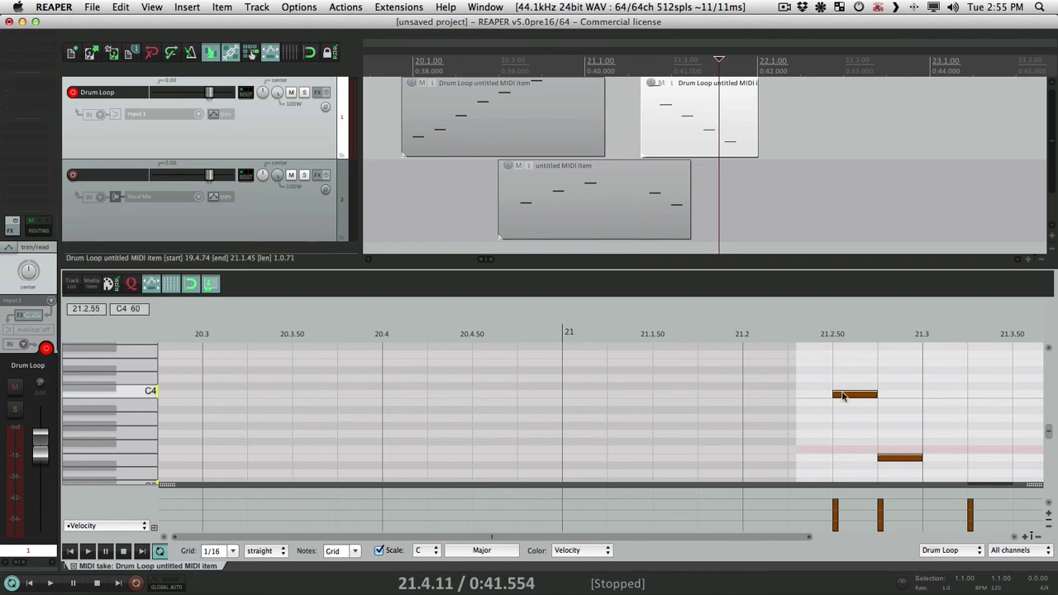
pyautogui.moveTo(843, 397)
pyautogui.mouseDown()
pyautogui.moveTo(890, 400)
pyautogui.moveTo(844, 397)
pyautogui.mouseUp()
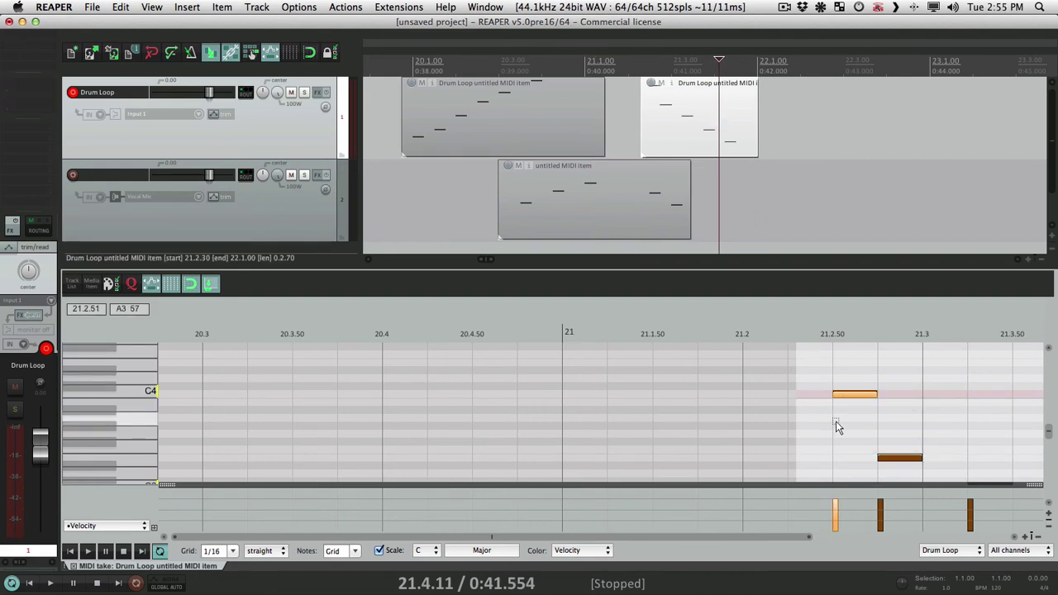
pyautogui.press('super+comma')
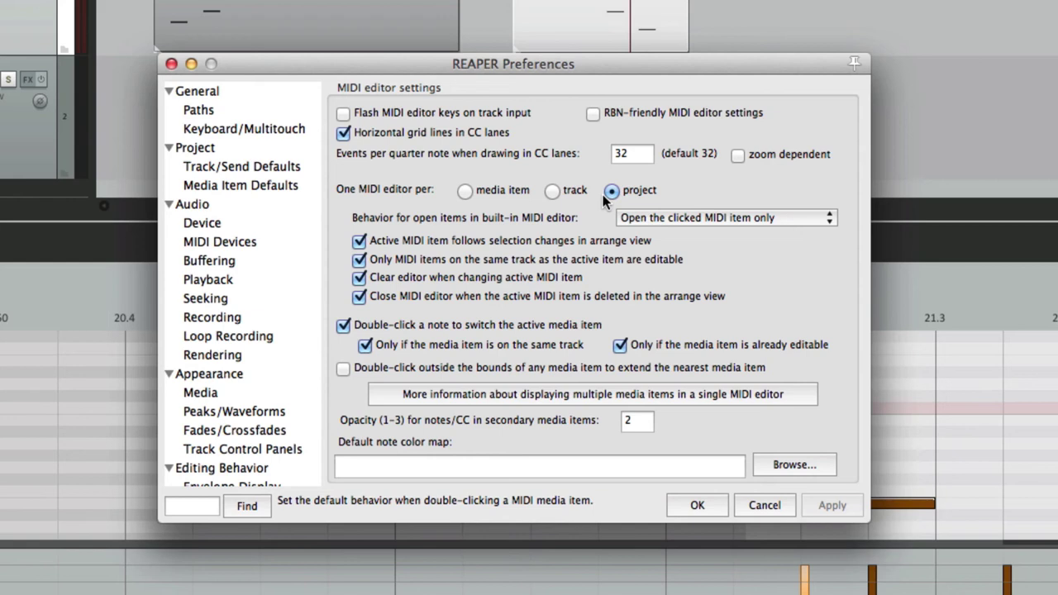
# Step: Cycle the MIDI editor mode through per track and per media item, then back to per project
pyautogui.click(553, 191)
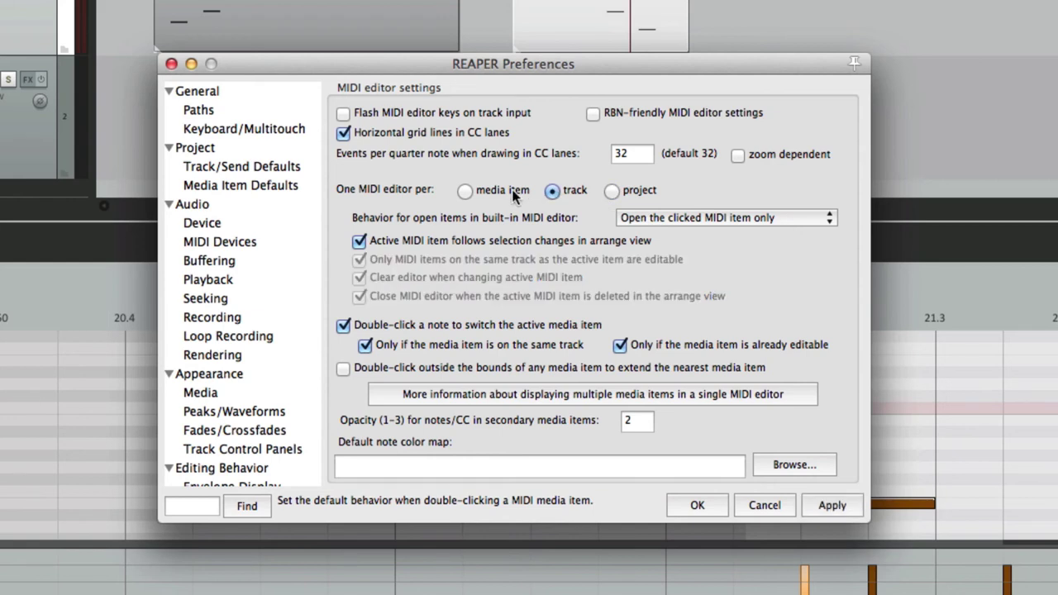
pyautogui.click(463, 191)
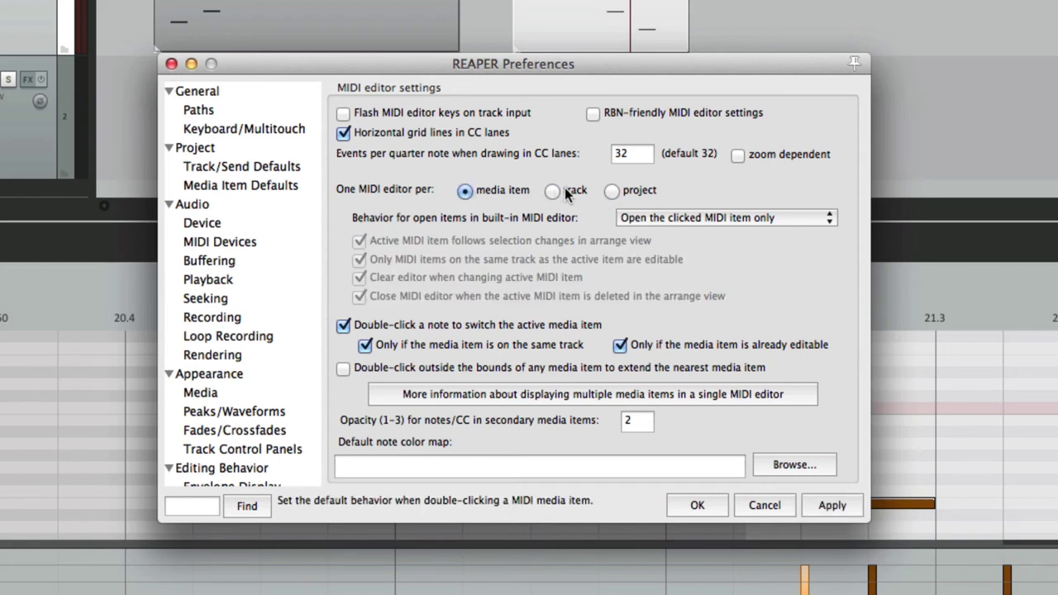
pyautogui.click(611, 191)
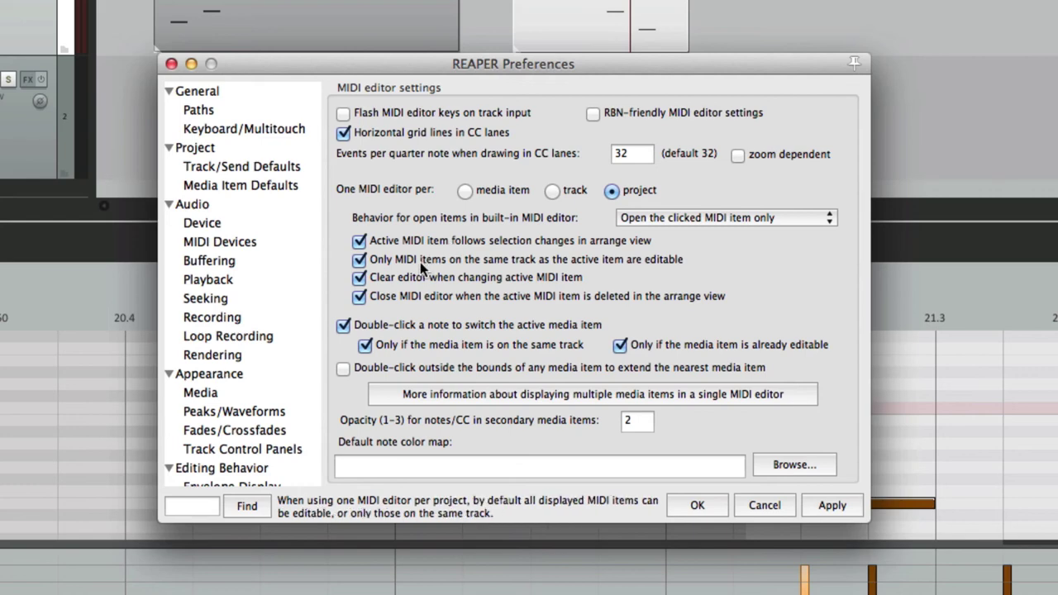
# Step: View the Media preferences page and confirm Preferences with OK
pyautogui.scroll(-10, 225, 352)
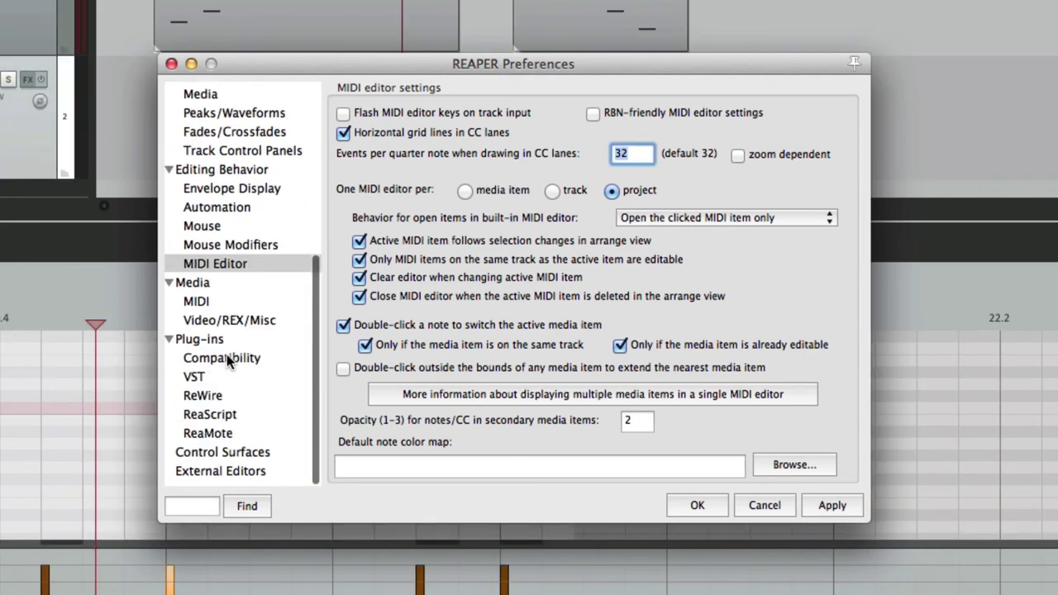
pyautogui.scroll(1, 226, 354)
pyautogui.click(216, 286)
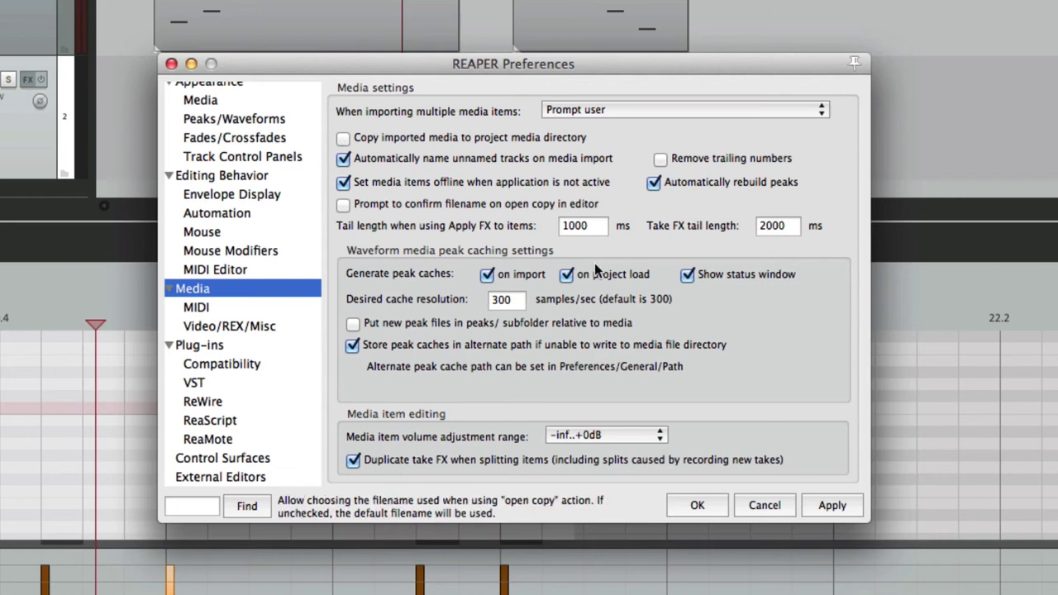
pyautogui.click(697, 506)
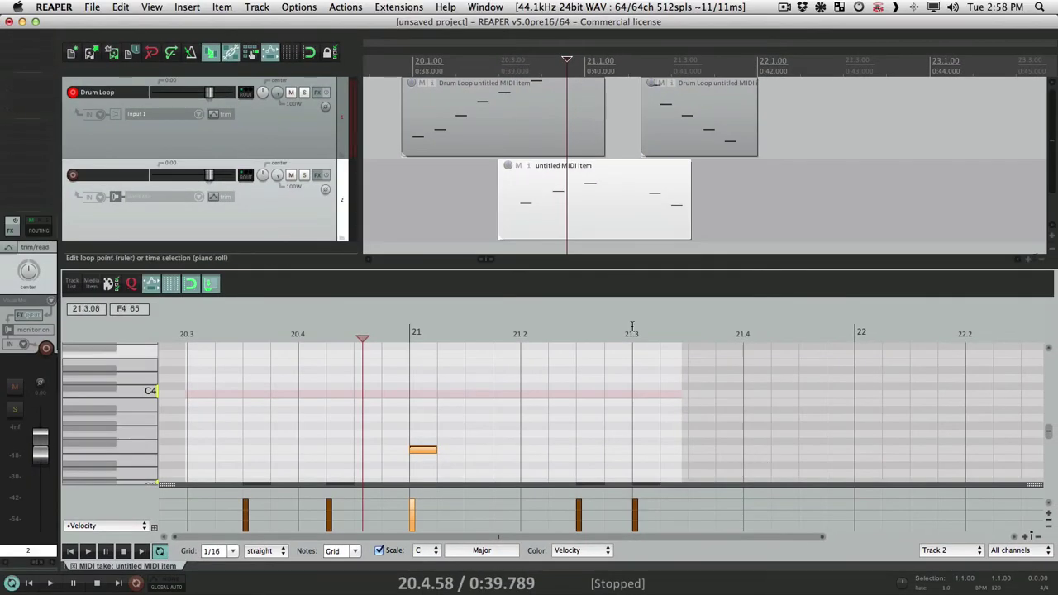
# Step: Close the MIDI editor, delete track 2, and delete both Drum Loop MIDI items
pyautogui.click(83, 566)
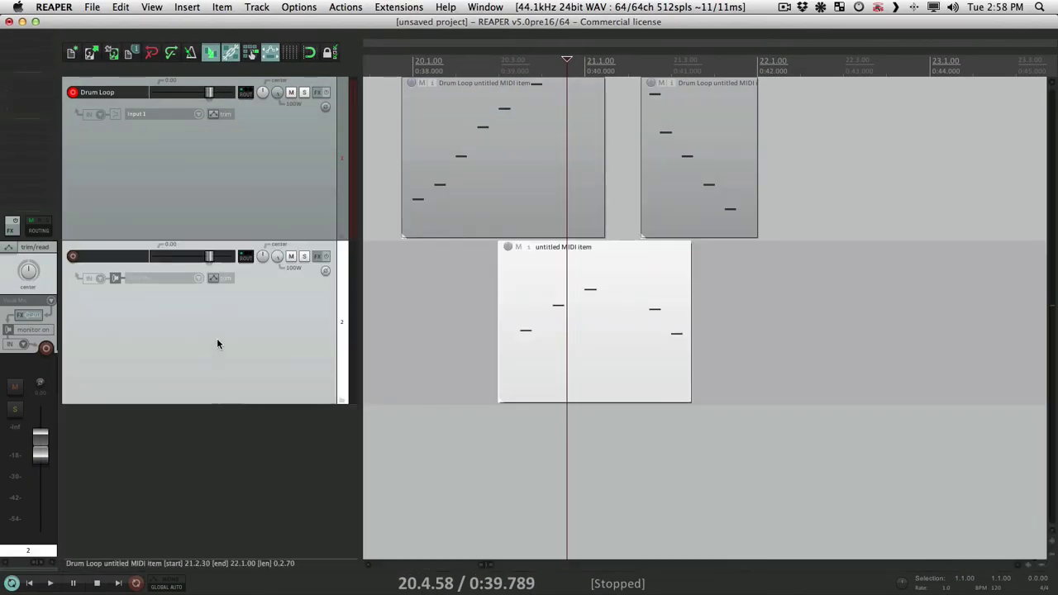
pyautogui.press('Delete')
pyautogui.click(601, 216)
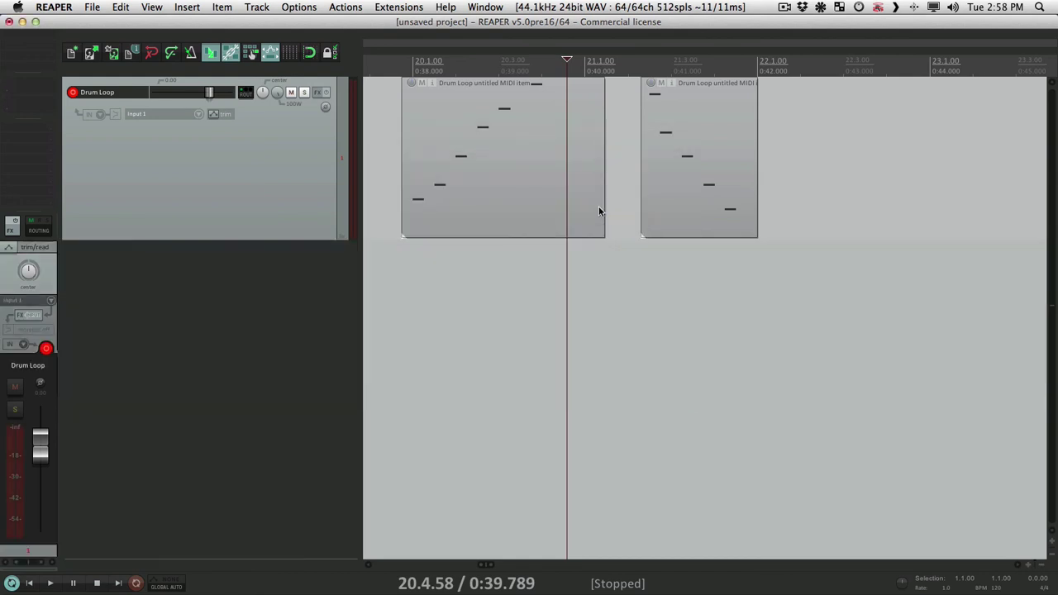
pyautogui.click(465, 114)
pyautogui.press('Delete')
pyautogui.click(650, 130)
pyautogui.press('Delete')
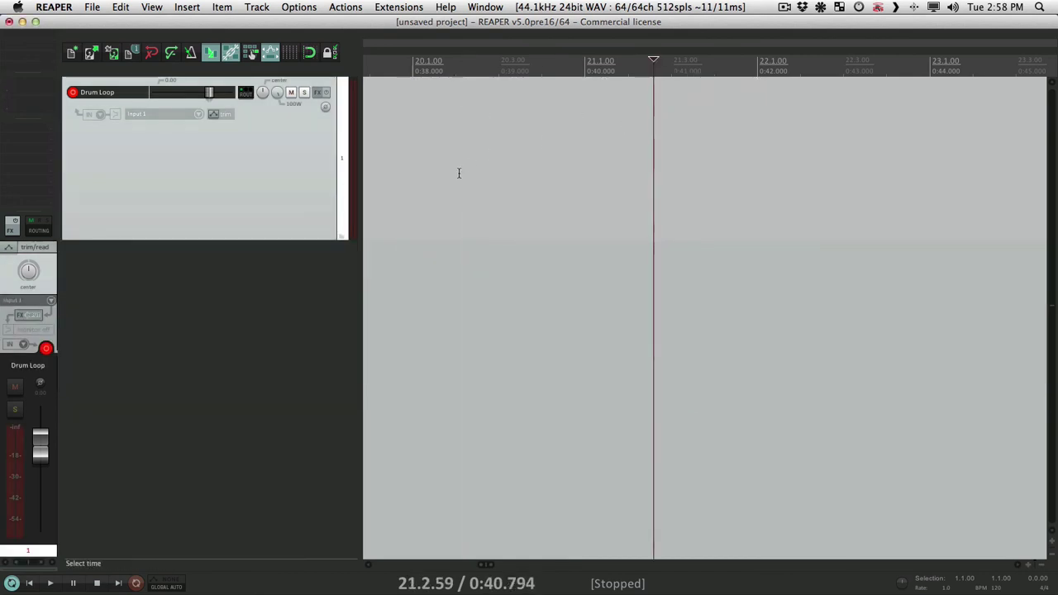
# Step: Drop Drum Loop.wav from Finder onto the Drum Loop track and reopen Preferences at 20.3.78
pyautogui.press('super+Tab')
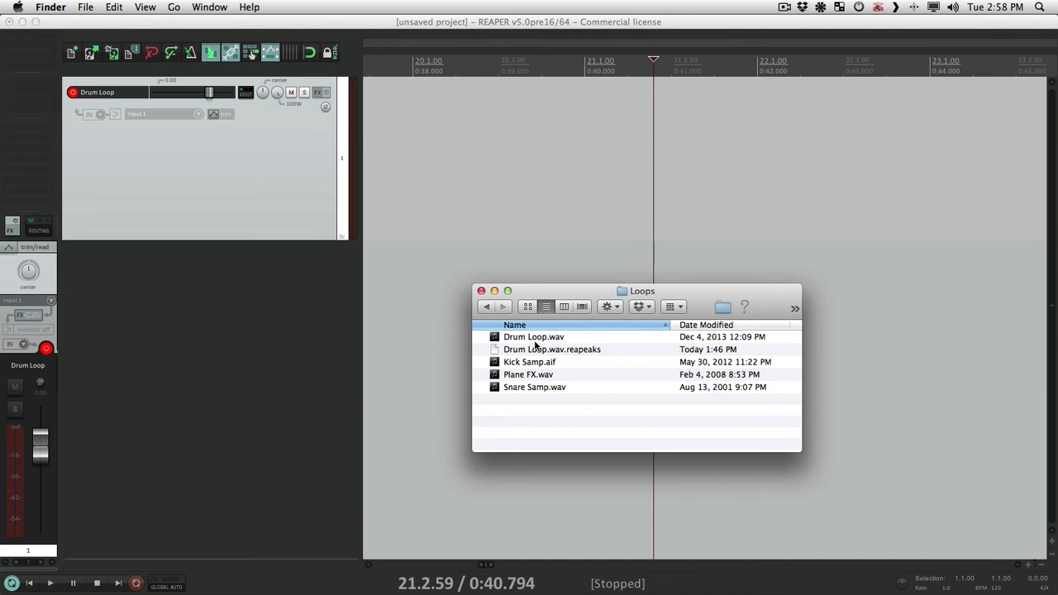
pyautogui.moveTo(534, 337); pyautogui.dragTo(443, 173)
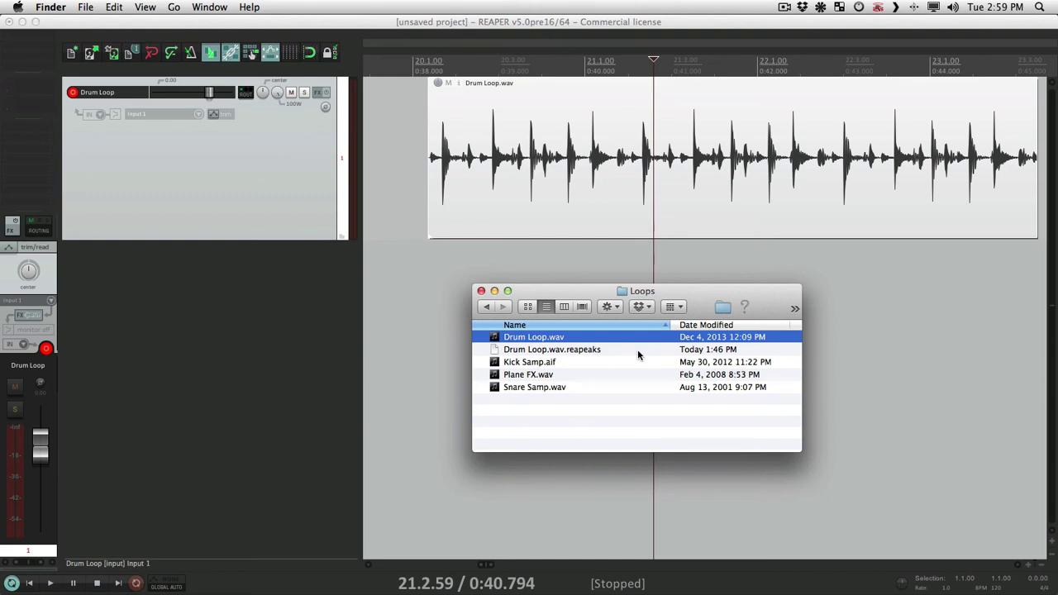
pyautogui.click(437, 136)
pyautogui.click(532, 141)
pyautogui.press('super+comma')
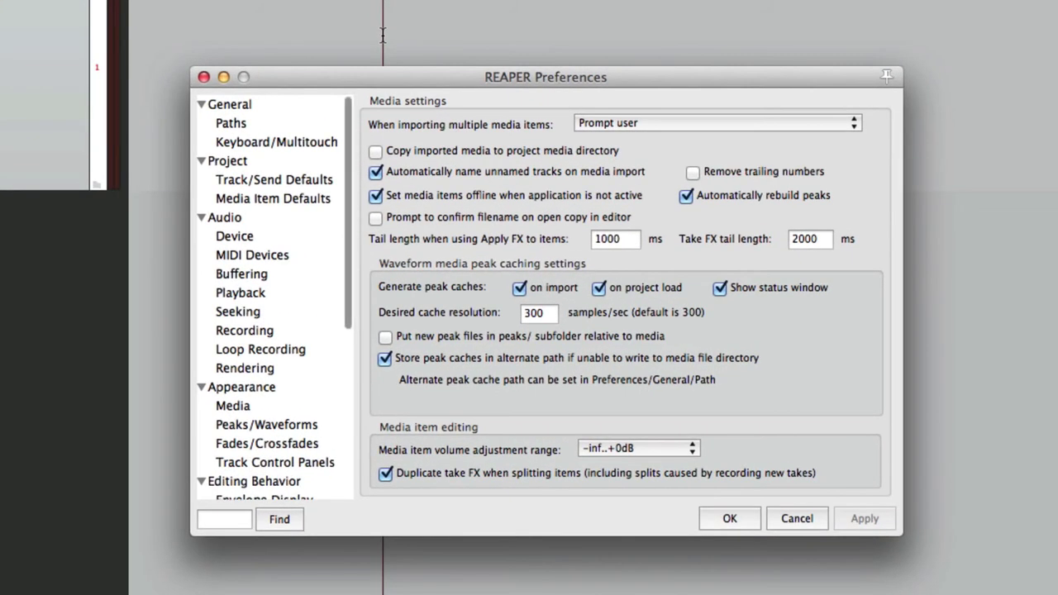
# Step: Enable 'Copy imported media to project media directory' and save the preferences
pyautogui.click(376, 150)
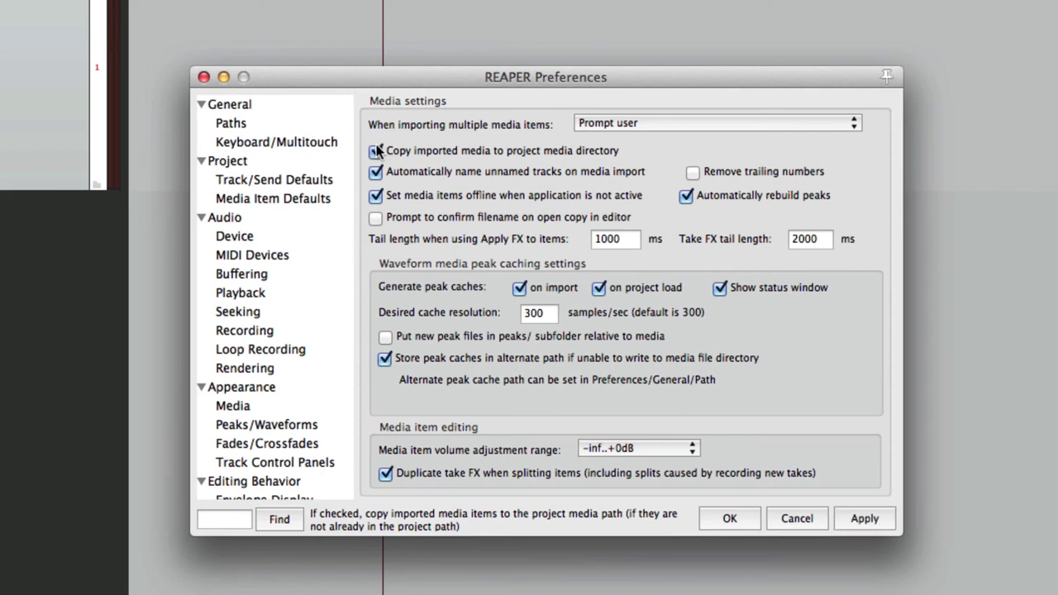
pyautogui.click(714, 513)
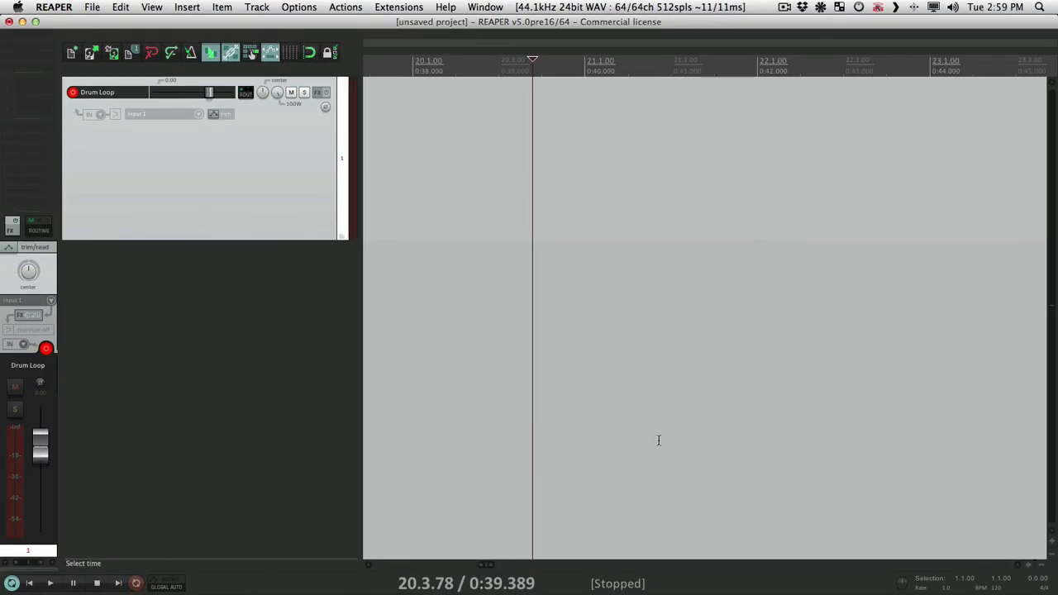
pyautogui.press('super+Tab')
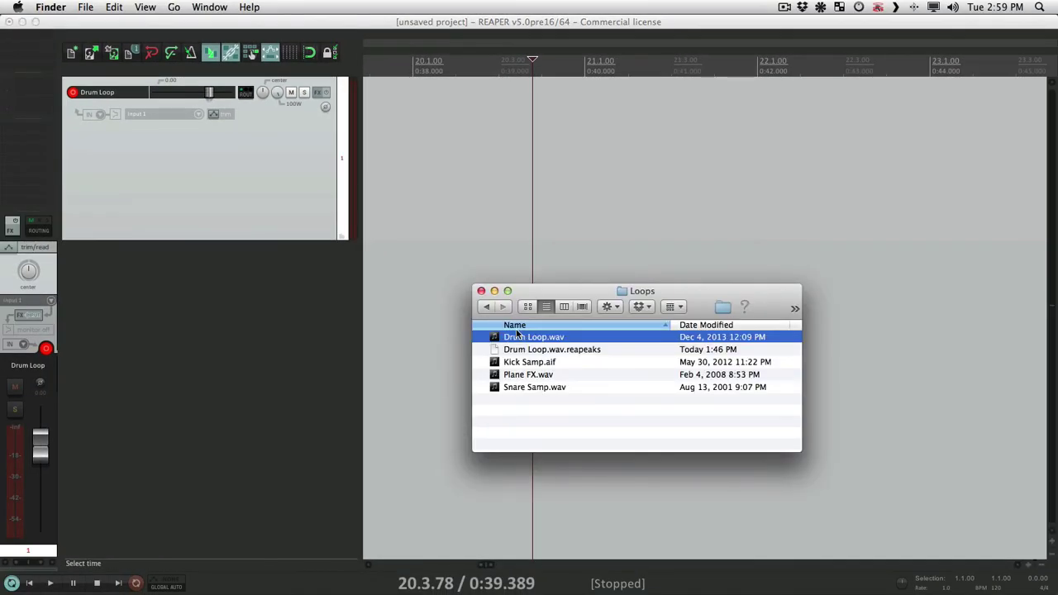
# Step: Drop Drum Loop.wav from the Loops folder onto the Drum Loop track again
pyautogui.moveTo(517, 334); pyautogui.dragTo(466, 173)
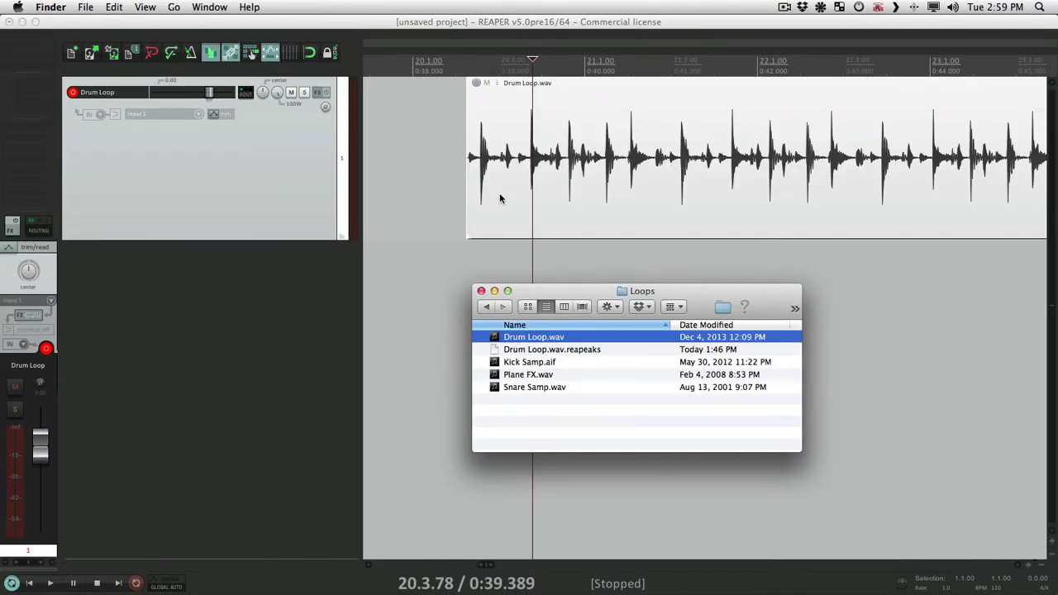